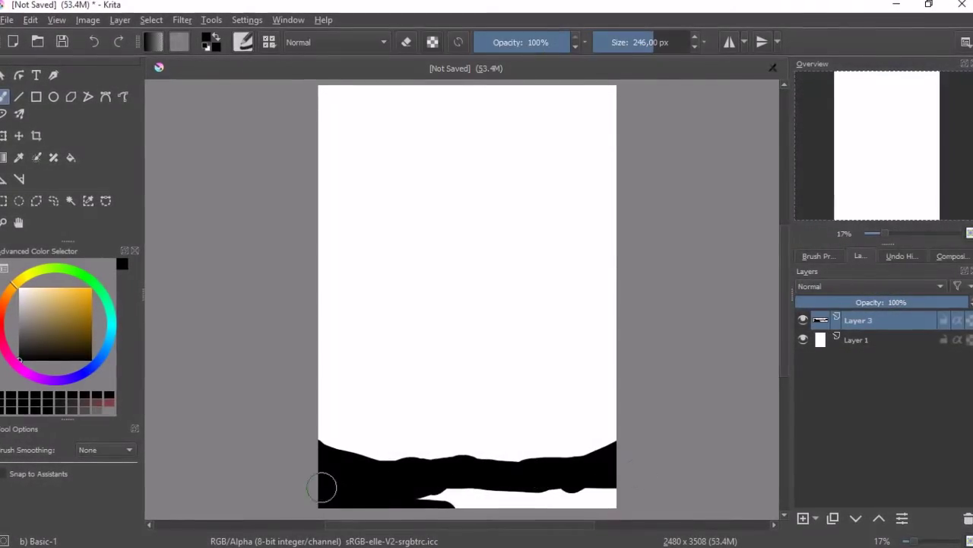
Step: Add a new layer filled solid black and choose a painting brush preset
left_click(857, 340)
left_click(804, 518)
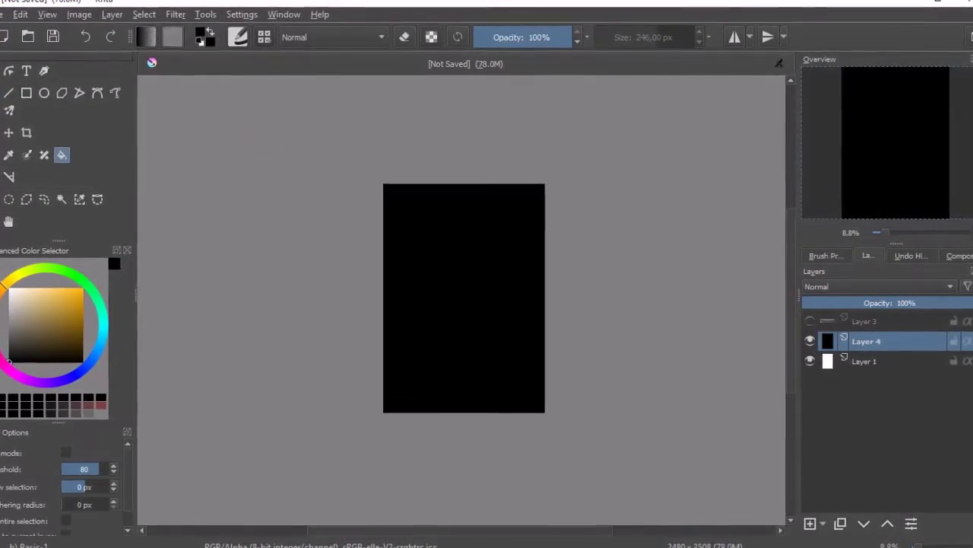
left_click(829, 255)
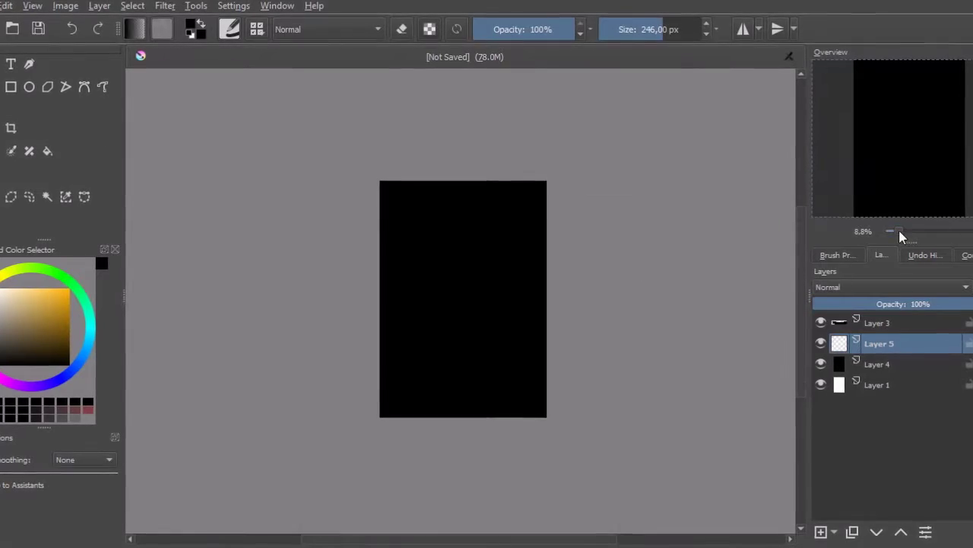
left_click(910, 403)
Step: Pick bright green and sketch the demon's central body, extending it downward
left_click(50, 271)
left_click_drag(408, 191, 391, 204)
left_click_drag(396, 161, 380, 202)
mouse_move(396, 114)
left_mouse_down()
mouse_move(365, 228)
mouse_move(414, 183)
mouse_move(358, 232)
left_mouse_up()
left_click_drag(408, 205, 380, 282)
left_click_drag(437, 301, 444, 373)
left_click_drag(456, 213, 403, 304)
left_click_drag(361, 243, 426, 331)
Step: Add green strokes for the spiky horns, right side and lower looping arcs
left_click_drag(354, 289, 303, 327)
left_click_drag(472, 76, 460, 134)
left_click_drag(460, 99, 498, 168)
left_click_drag(566, 99, 529, 171)
left_click_drag(581, 84, 567, 225)
left_click_drag(381, 236, 476, 292)
mouse_move(567, 220)
left_mouse_down()
mouse_move(486, 297)
mouse_move(475, 418)
left_mouse_up()
mouse_move(499, 321)
left_mouse_down()
mouse_move(498, 407)
mouse_move(555, 278)
left_mouse_up()
mouse_move(585, 202)
left_mouse_down()
mouse_move(559, 300)
mouse_move(631, 300)
left_mouse_up()
Step: With a large soft brush, glow over the horns, left side and dark centre
key("/")
left_click_drag(381, 133, 373, 72)
left_click_drag(350, 228, 403, 224)
left_click_drag(411, 179, 504, 147)
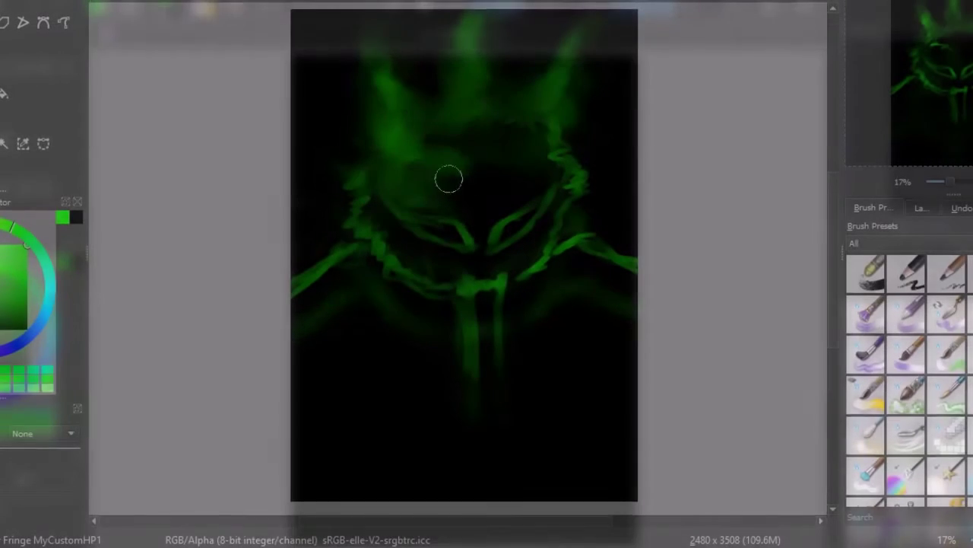
left_click_drag(365, 189, 562, 48)
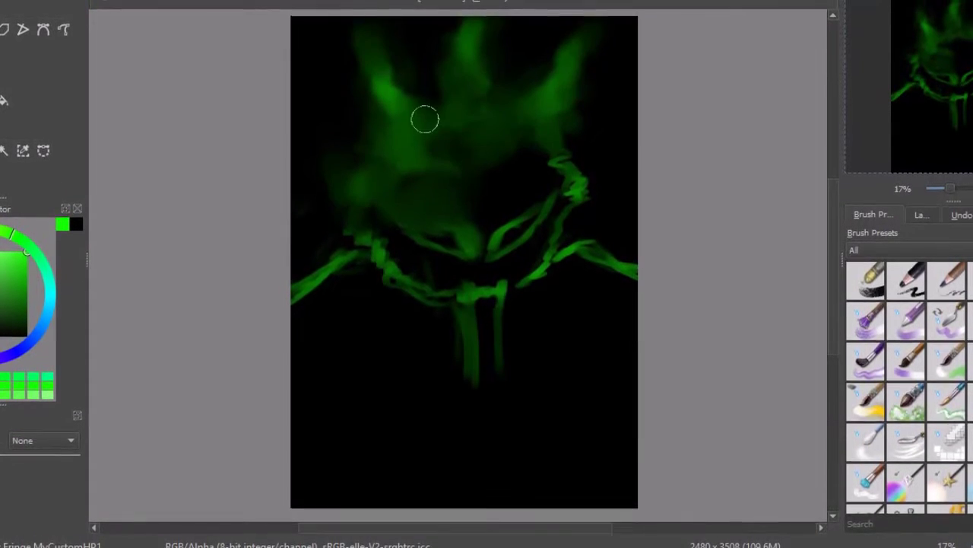
mouse_move(425, 121)
left_mouse_down()
mouse_move(524, 200)
mouse_move(500, 175)
mouse_move(571, 157)
mouse_move(514, 242)
left_mouse_up()
Step: Spread soft green glow through the centre, lower body and both arms
mouse_move(441, 221)
left_mouse_down()
mouse_move(441, 152)
mouse_move(453, 200)
left_mouse_up()
mouse_move(395, 263)
left_mouse_down()
mouse_move(502, 148)
mouse_move(435, 154)
left_mouse_up()
mouse_move(465, 114)
left_mouse_down()
mouse_move(387, 220)
mouse_move(326, 196)
left_mouse_up()
mouse_move(296, 321)
left_mouse_down()
mouse_move(441, 322)
mouse_move(486, 208)
mouse_move(398, 294)
mouse_move(438, 306)
mouse_move(463, 400)
mouse_move(454, 434)
mouse_move(494, 342)
mouse_move(598, 302)
left_mouse_up()
mouse_move(319, 263)
left_mouse_down()
mouse_move(506, 285)
mouse_move(573, 335)
mouse_move(606, 284)
mouse_move(613, 365)
mouse_move(341, 296)
mouse_move(533, 228)
mouse_move(350, 248)
mouse_move(402, 104)
mouse_move(456, 478)
mouse_move(431, 387)
mouse_move(477, 434)
left_mouse_up()
key("e")
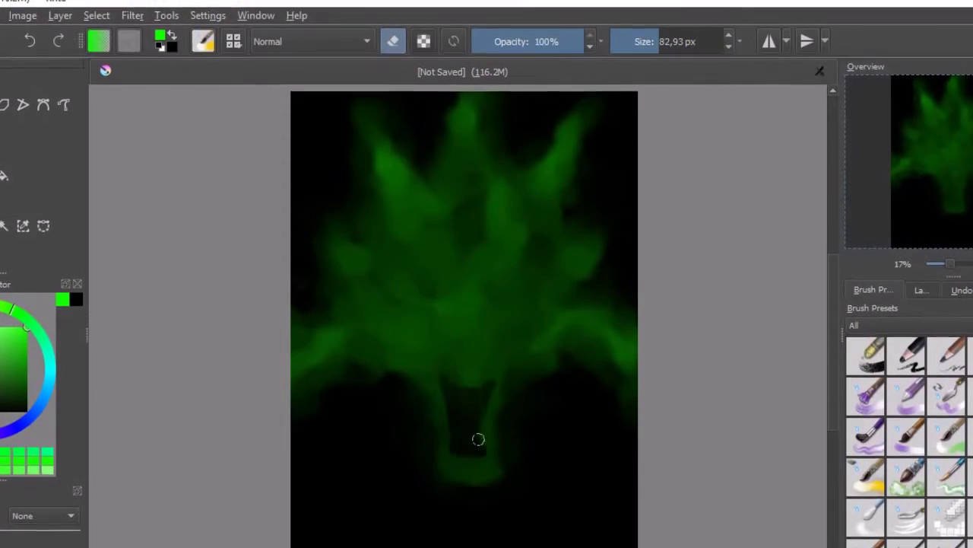
Step: Erase the skull's eyes and fanged mouth lines, then brush dark teal top-left
key("e")
left_click(11, 328)
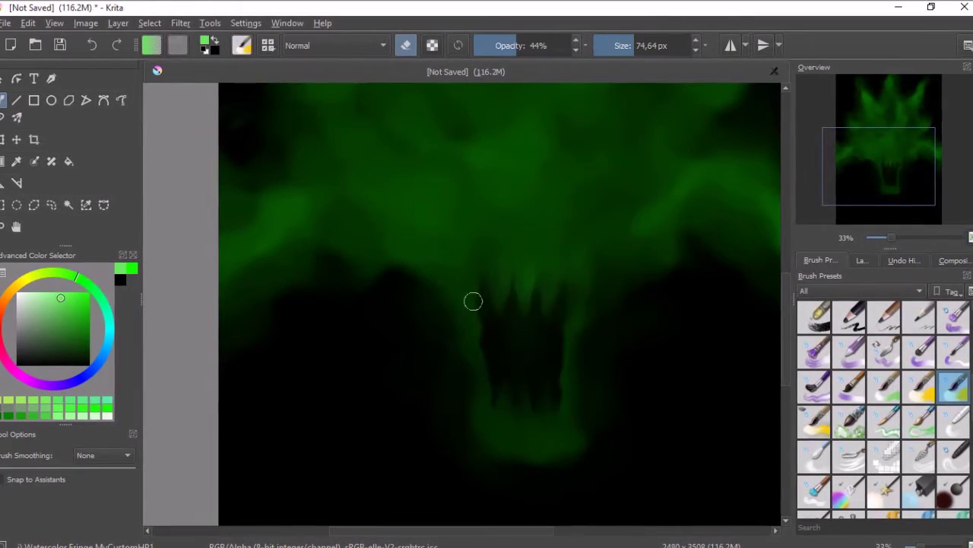
left_click_drag(885, 210, 888, 172)
key("e")
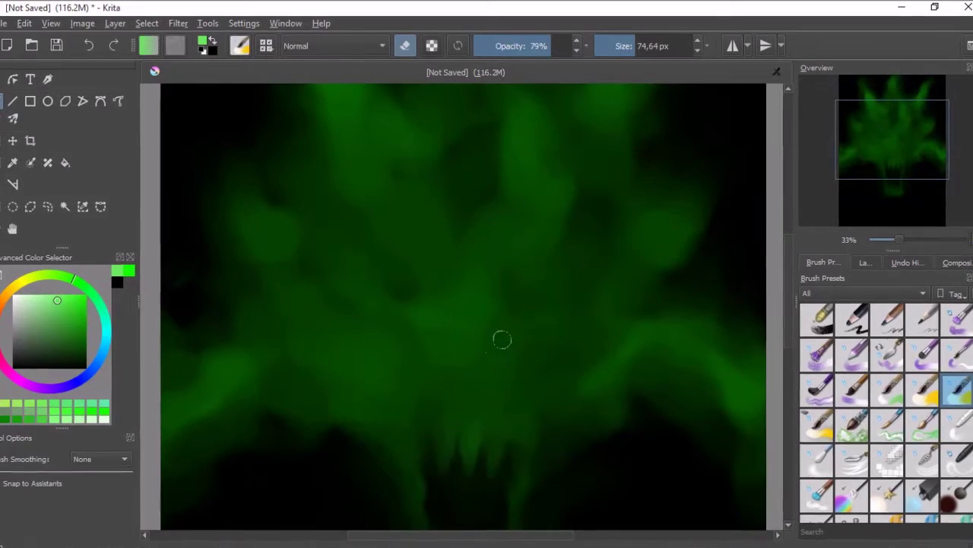
left_click_drag(449, 365, 386, 311)
left_click_drag(517, 364, 572, 313)
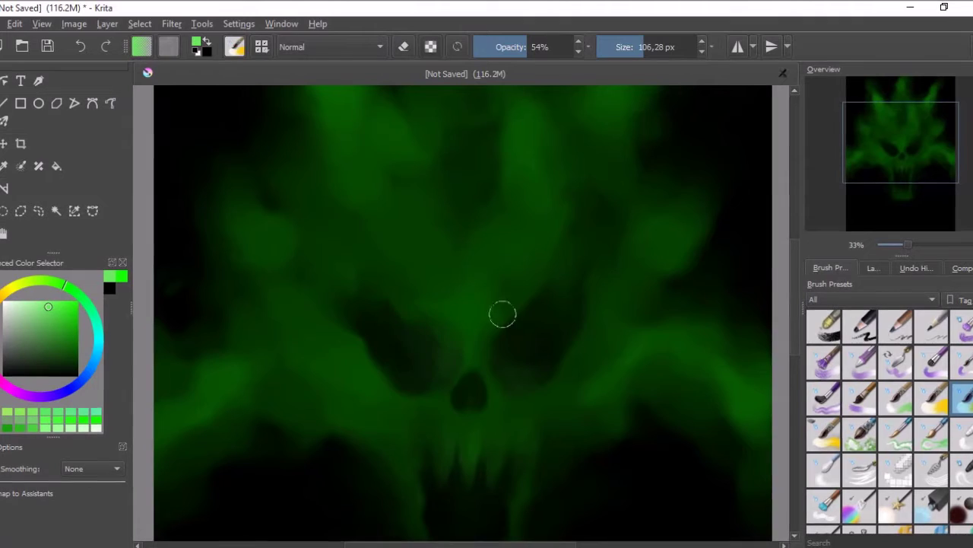
key("minus")
key("minus")
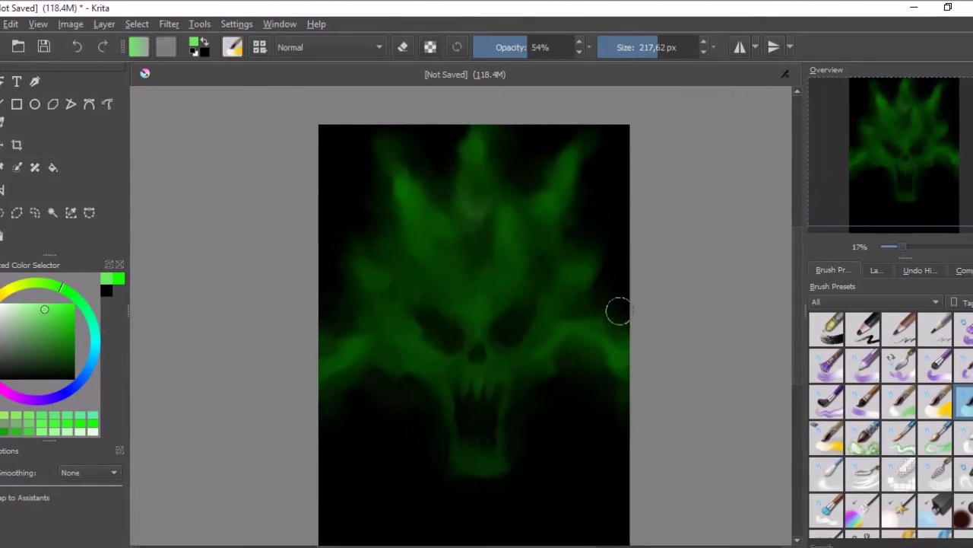
left_click_drag(331, 186, 353, 169)
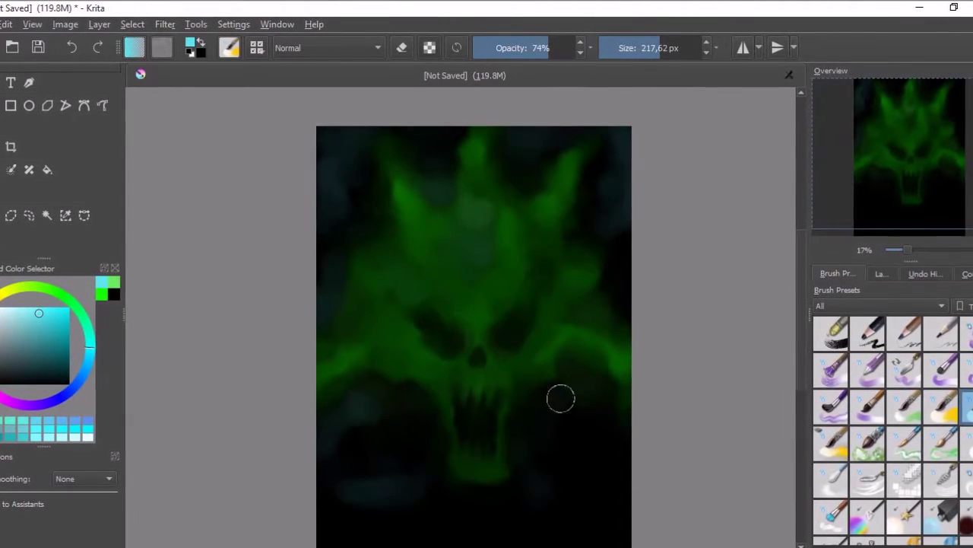
Step: Paint cyan mist at the upper-left edge and across the bottom with a larger soft brush
left_click(882, 275)
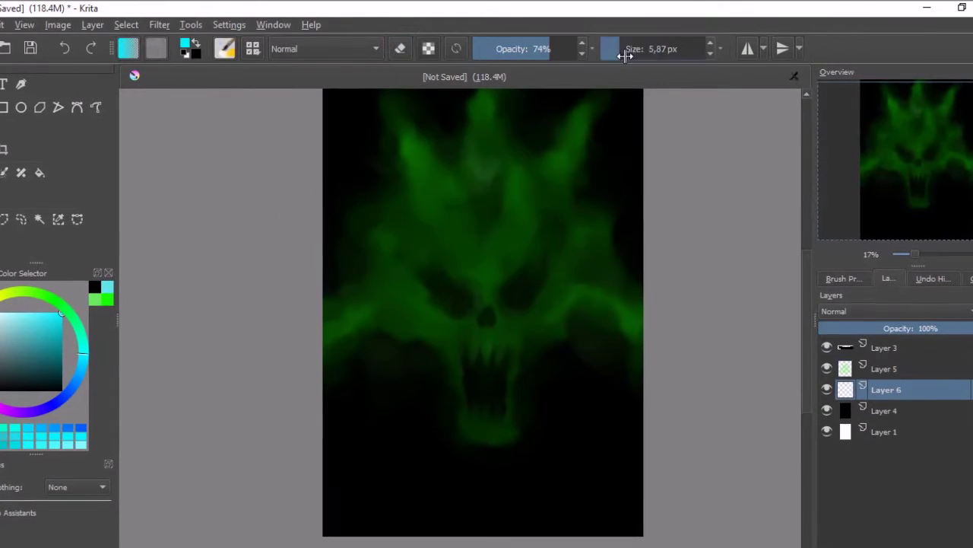
left_click_drag(624, 48, 707, 49)
left_click(346, 143)
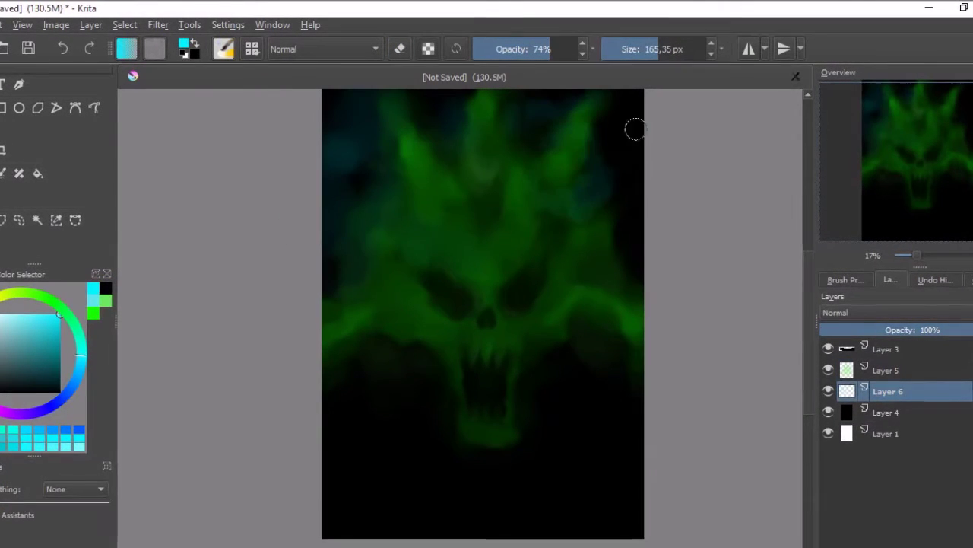
left_click_drag(350, 482, 652, 467)
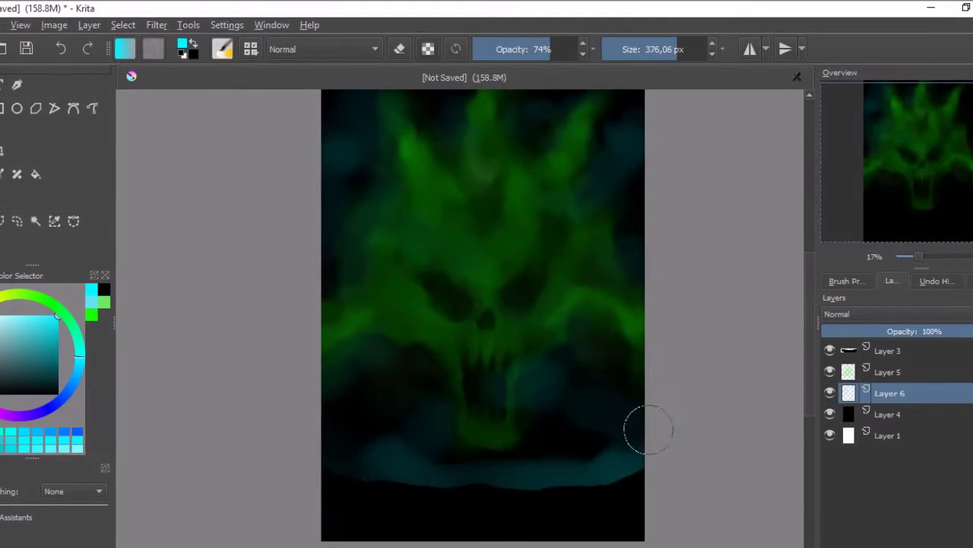
Step: On new Layer 7, paint bright green over the brow and skull sides at lowered opacity
key("Page_Up")
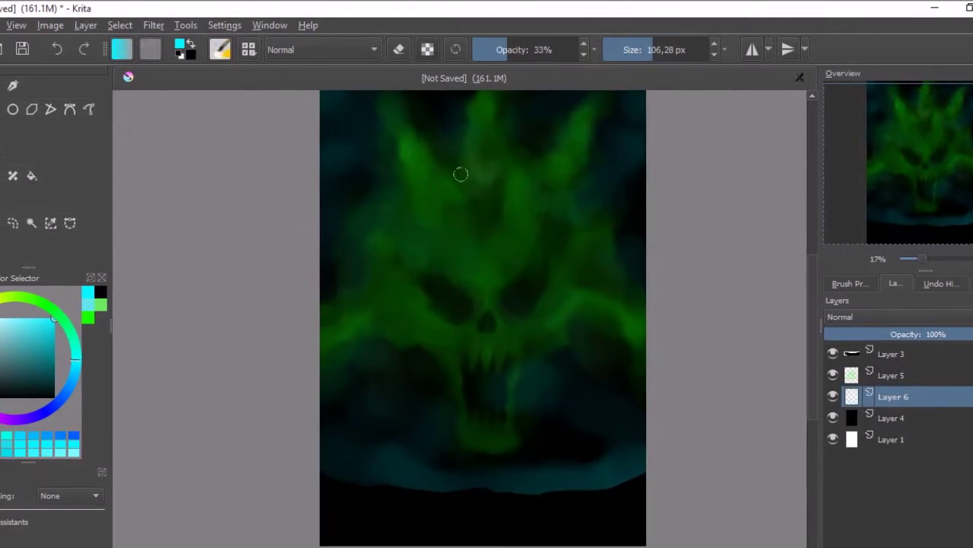
left_click(850, 283)
left_click(957, 502)
key("Insert")
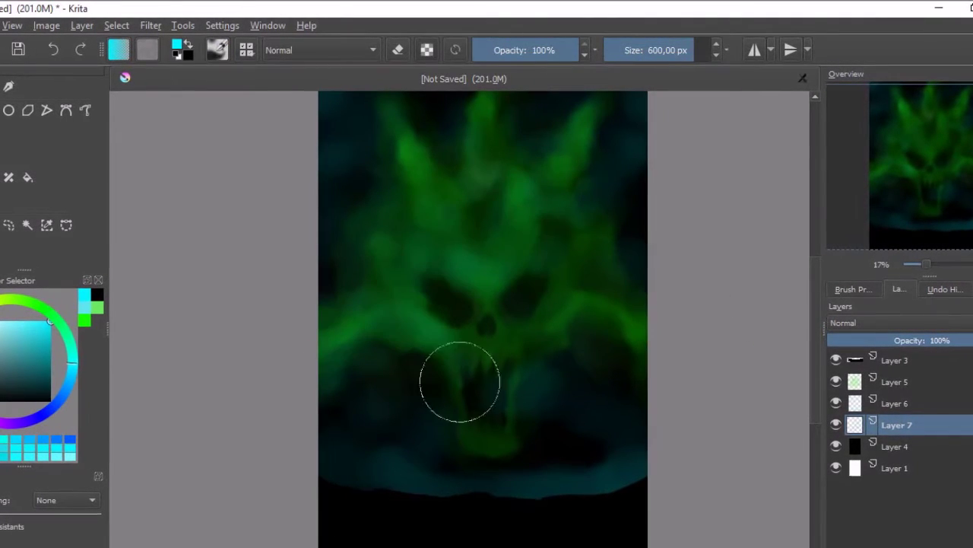
key("ctrl+z")
key("d")
mouse_move(442, 229)
left_mouse_down()
mouse_move(393, 283)
mouse_move(503, 354)
left_mouse_up()
mouse_move(563, 259)
left_mouse_down()
mouse_move(589, 322)
mouse_move(320, 330)
left_mouse_up()
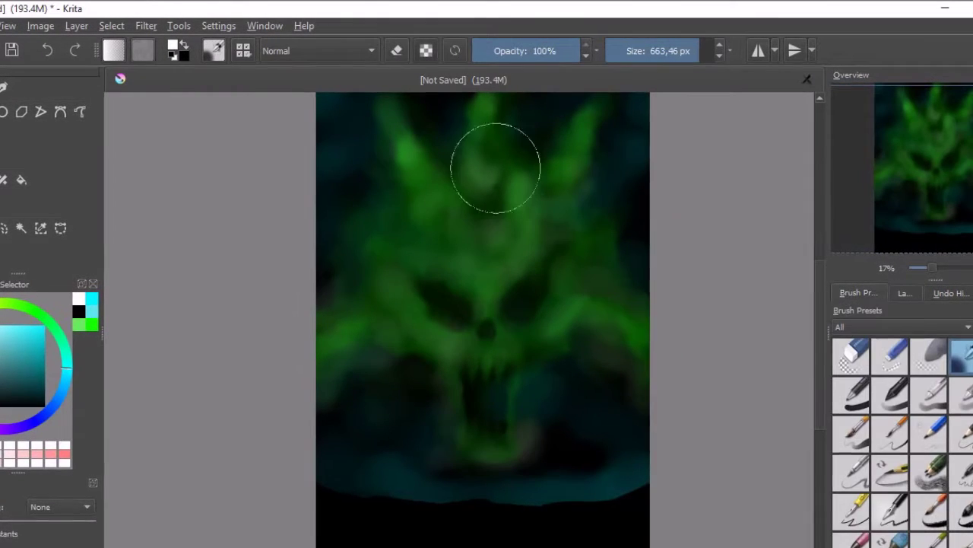
left_click_drag(945, 343, 918, 346)
left_click(860, 294)
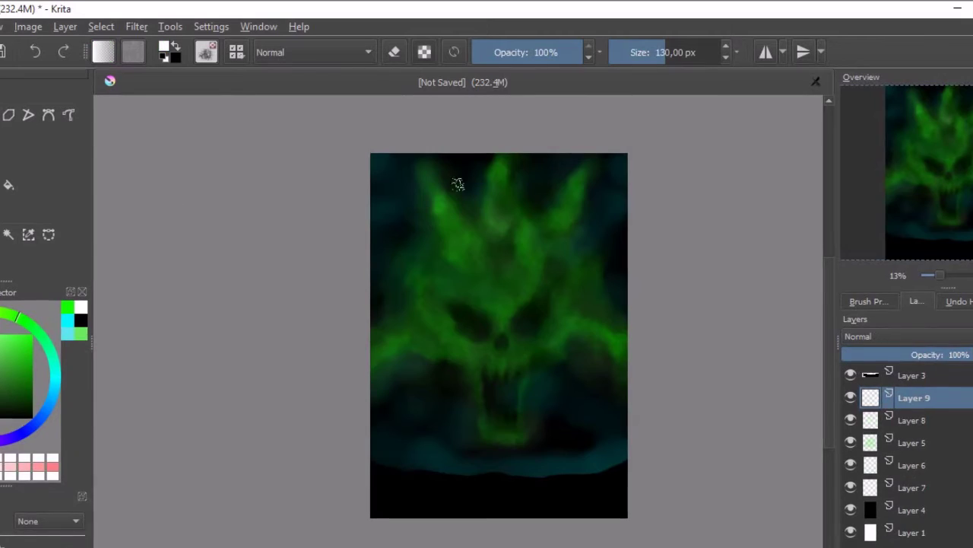
Step: Paint dark shadows over the skull and textured teal mist along the bottom
scroll(445, 190, "up", 1)
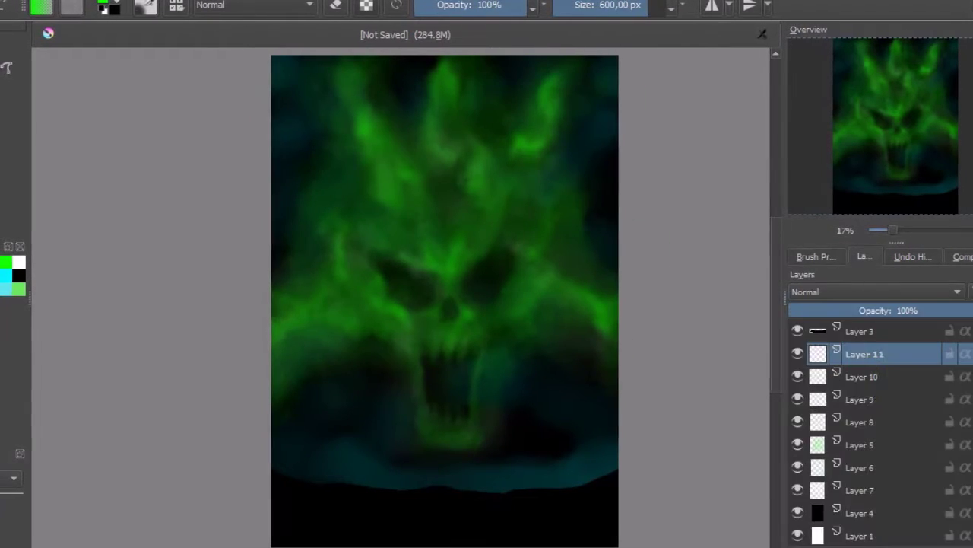
mouse_move(424, 154)
left_mouse_down()
mouse_move(304, 305)
mouse_move(588, 256)
left_mouse_up()
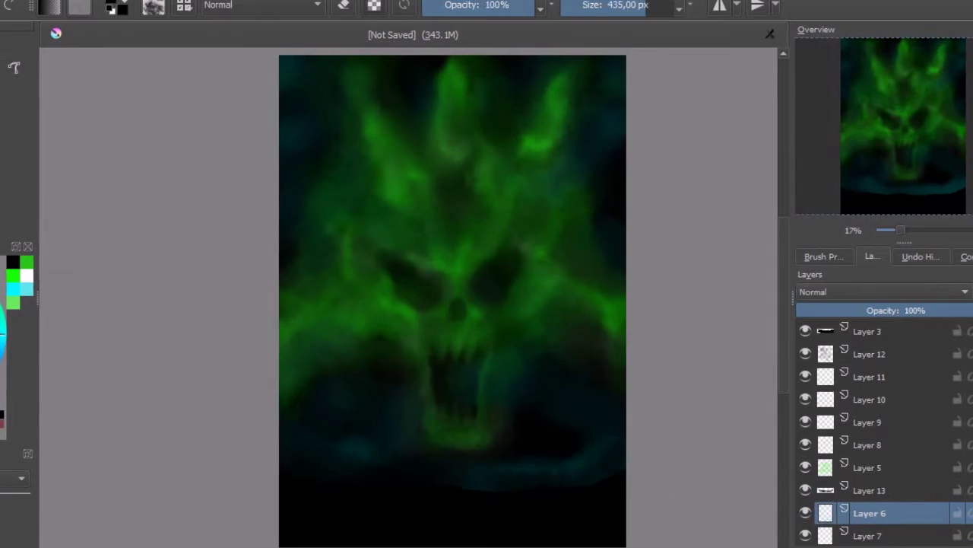
left_click_drag(381, 495, 552, 406)
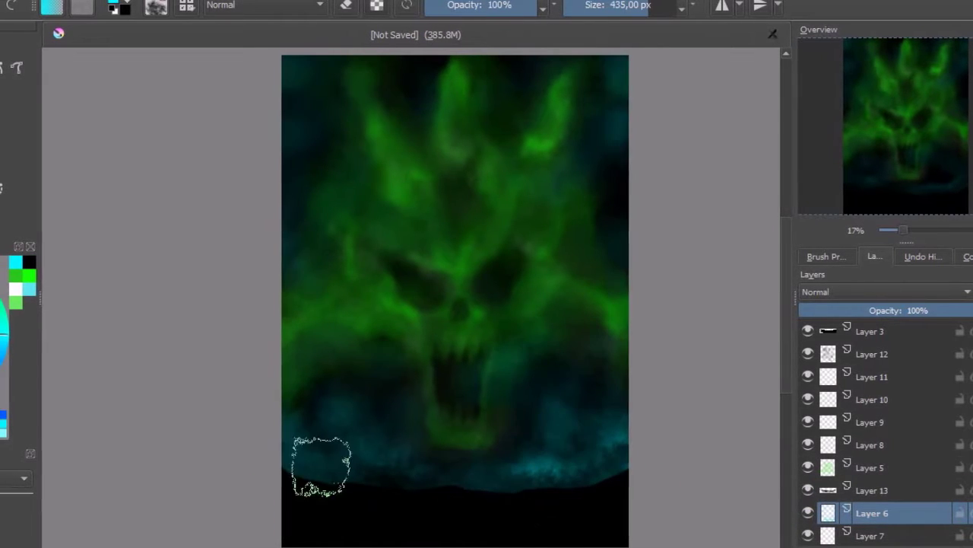
Step: On a new layer, paint faint green wisps up the forehead and horns, adjusting layer opacity
left_click(904, 498)
key("Insert")
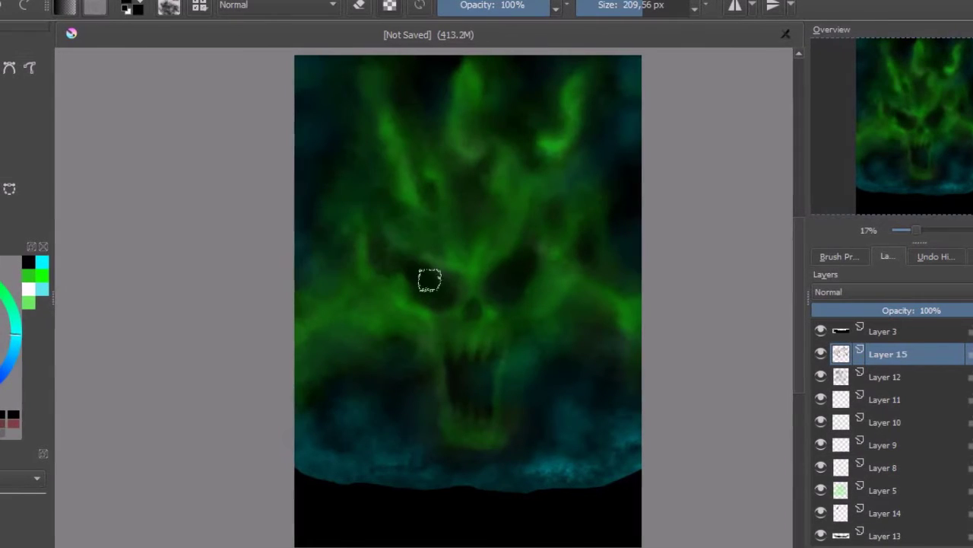
left_click(42, 270)
left_click_drag(411, 316, 390, 113)
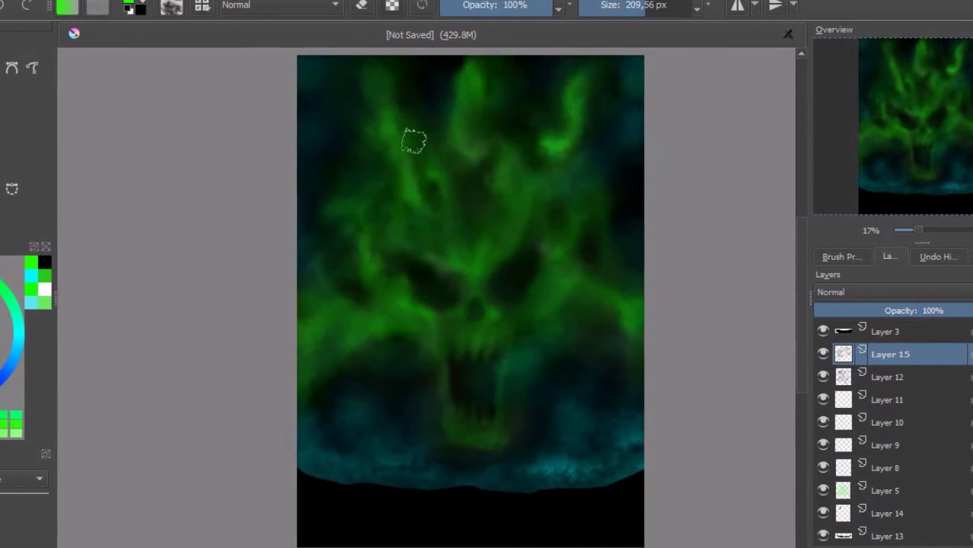
key("i")
left_click_drag(524, 152, 530, 196)
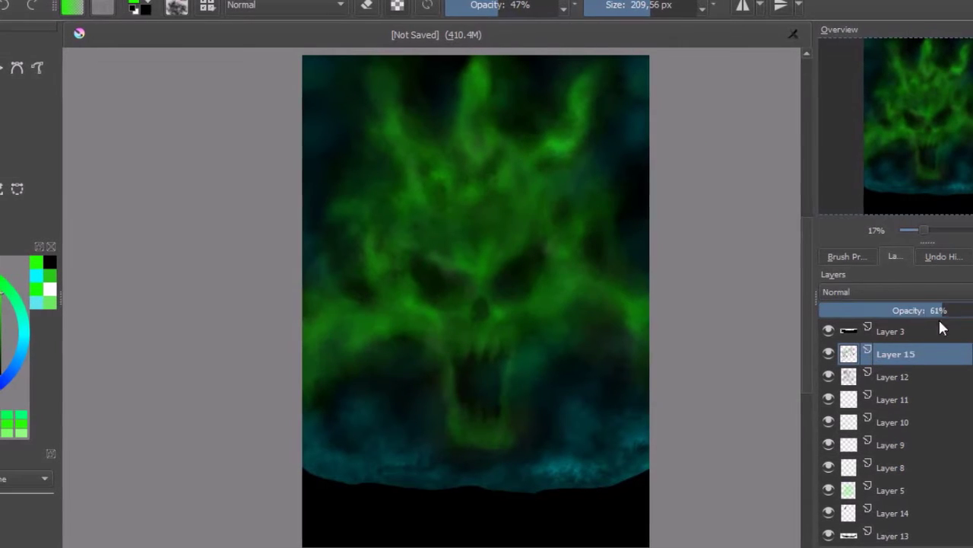
left_click_drag(923, 311, 930, 311)
left_click(891, 376)
Step: Choose a spray brush preset and enlarge the brush
left_click(849, 256)
left_click(926, 363)
left_click(901, 256)
left_click(852, 256)
left_click(882, 449)
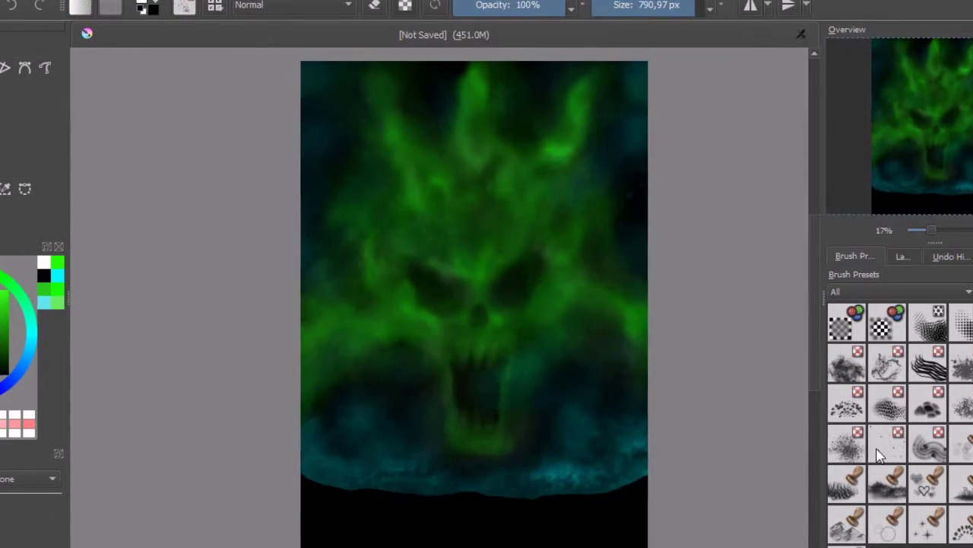
Step: Spray speckled green over the upper picture and brighten the glow around the skull centre
left_click(848, 441)
left_click_drag(392, 220, 414, 175)
left_click_drag(422, 210, 445, 183)
left_click_drag(323, 243, 357, 215)
mouse_move(542, 242)
left_mouse_down()
mouse_move(574, 269)
mouse_move(332, 342)
left_mouse_up()
left_click_drag(450, 428, 471, 328)
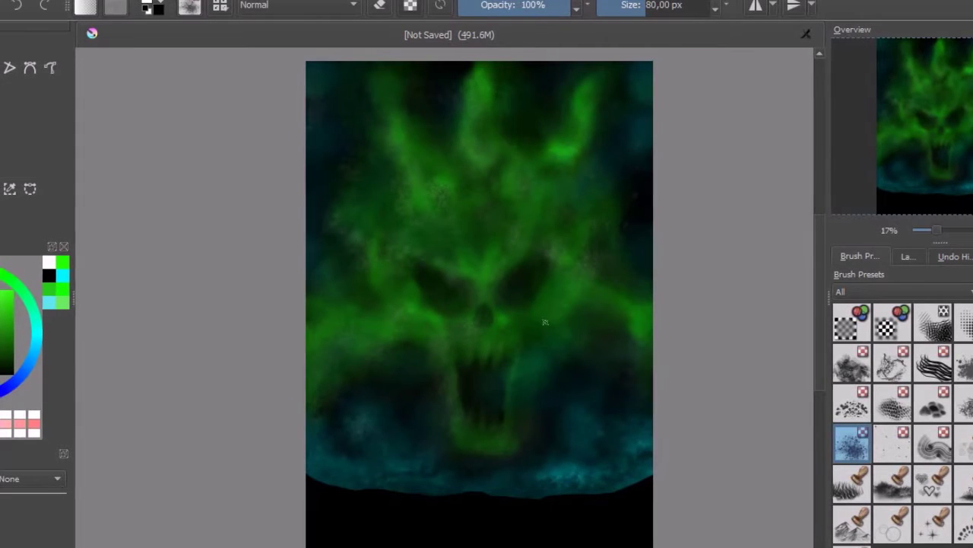
Step: Add faint additive glow over the horns with a larger brush; move Layer 12 above Layer 17
left_click(894, 441)
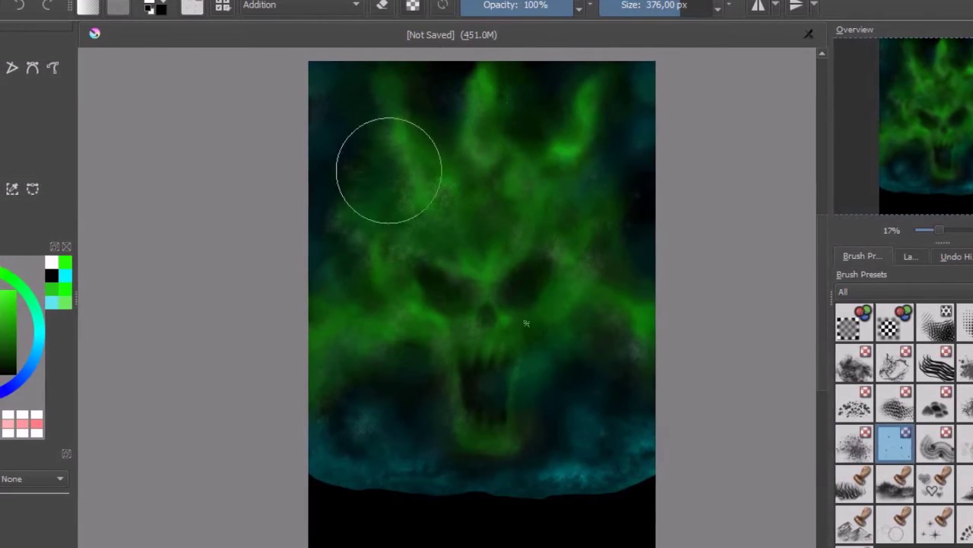
left_click_drag(337, 102, 363, 434)
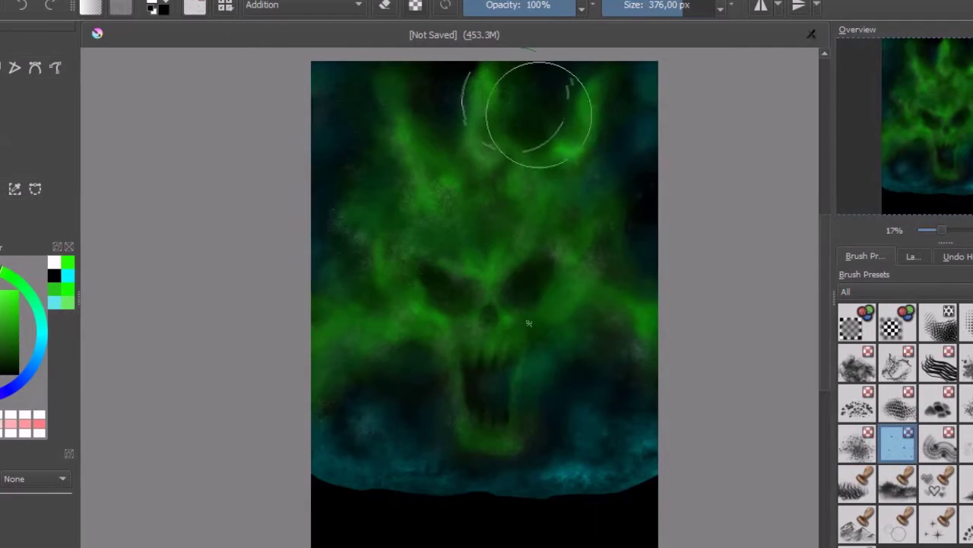
left_click_drag(362, 434, 553, 320)
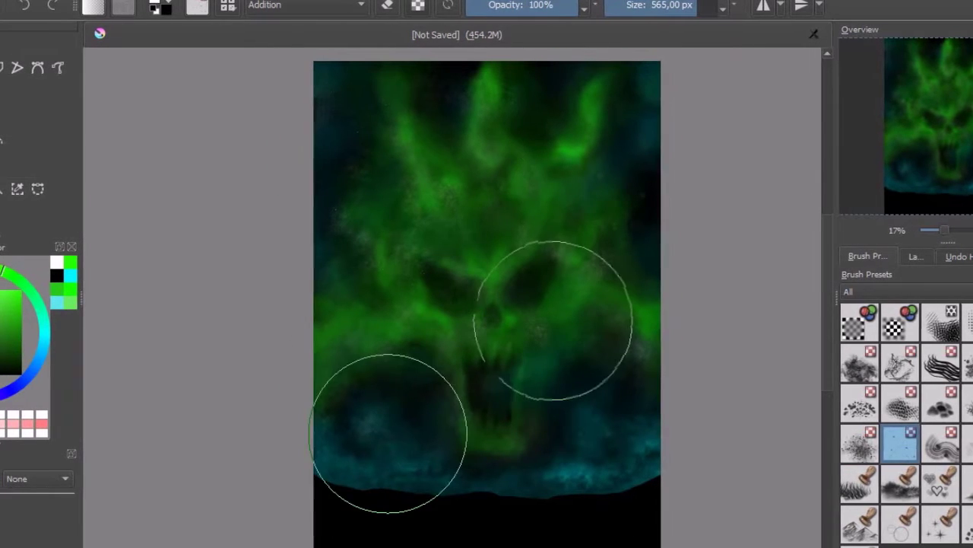
left_click(916, 256)
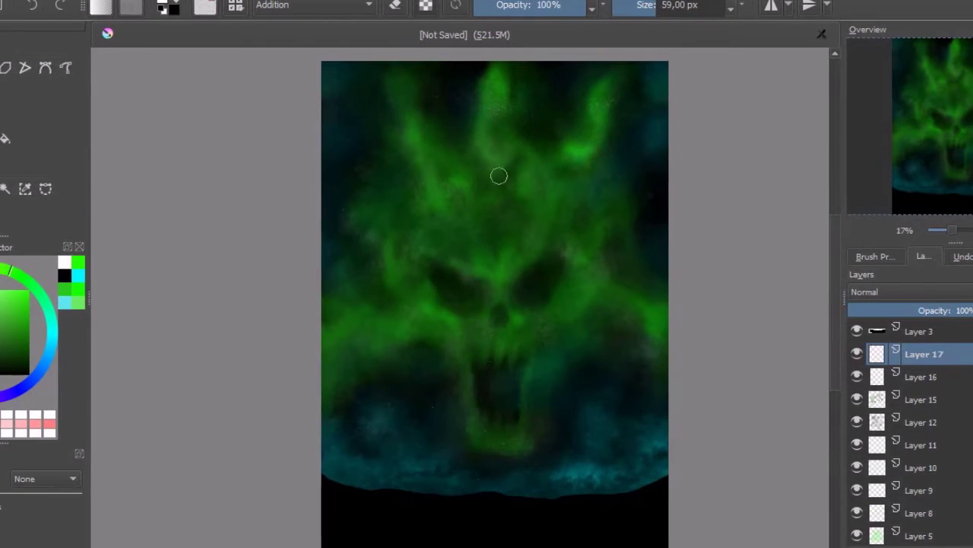
key("bracketright")
key("bracketright")
key("bracketright")
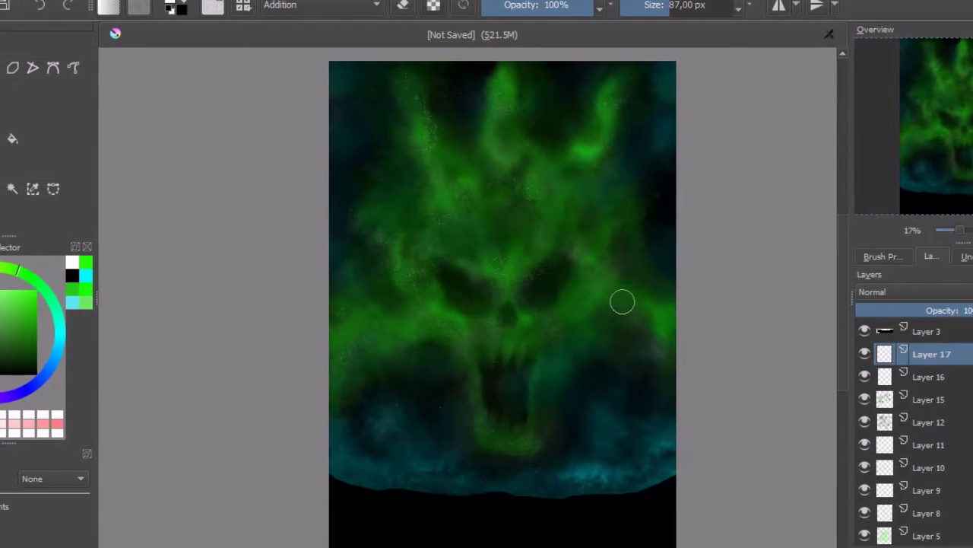
key("bracketright")
key("bracketright")
key("bracketright")
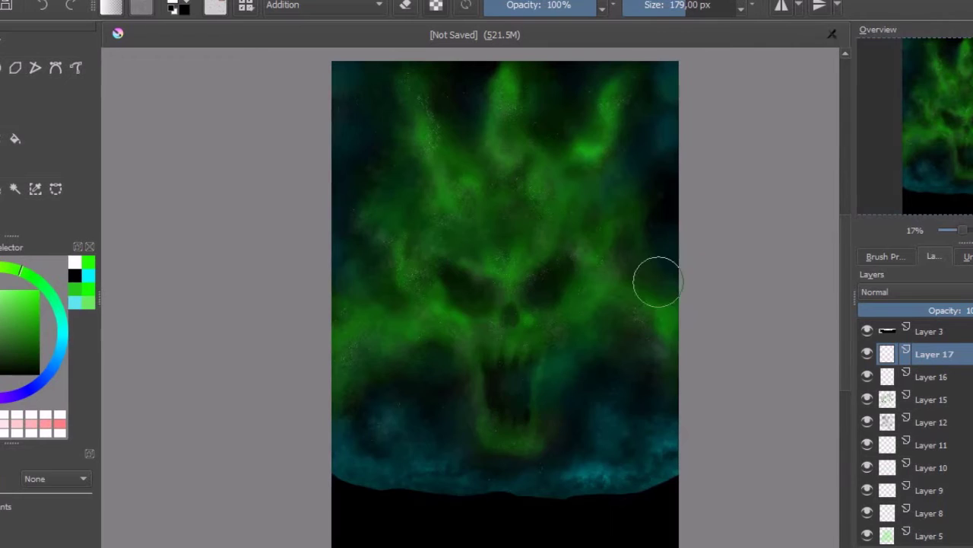
key("bracketleft")
key("bracketleft")
key("bracketleft")
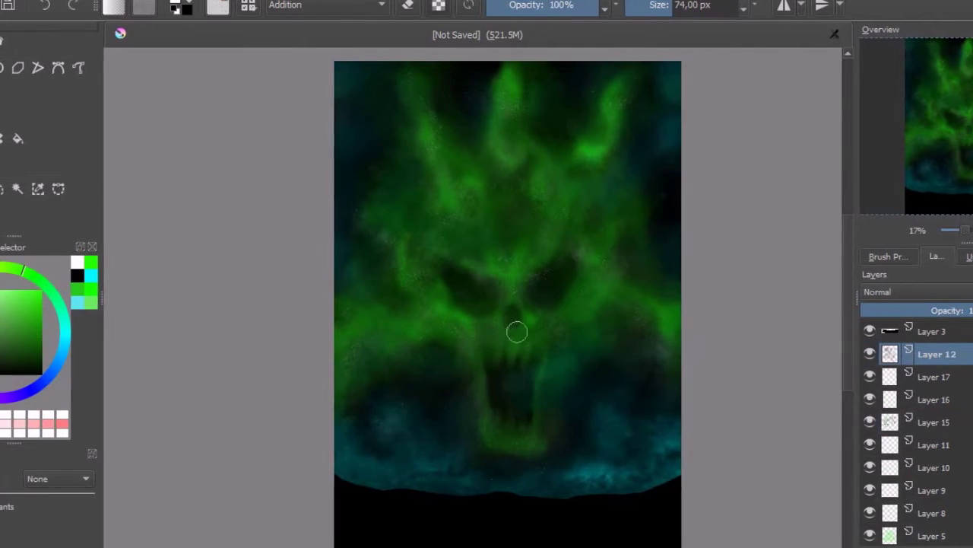
Step: Select a sparkle brush at full opacity and stamp the first white stars in the sky
left_click(888, 256)
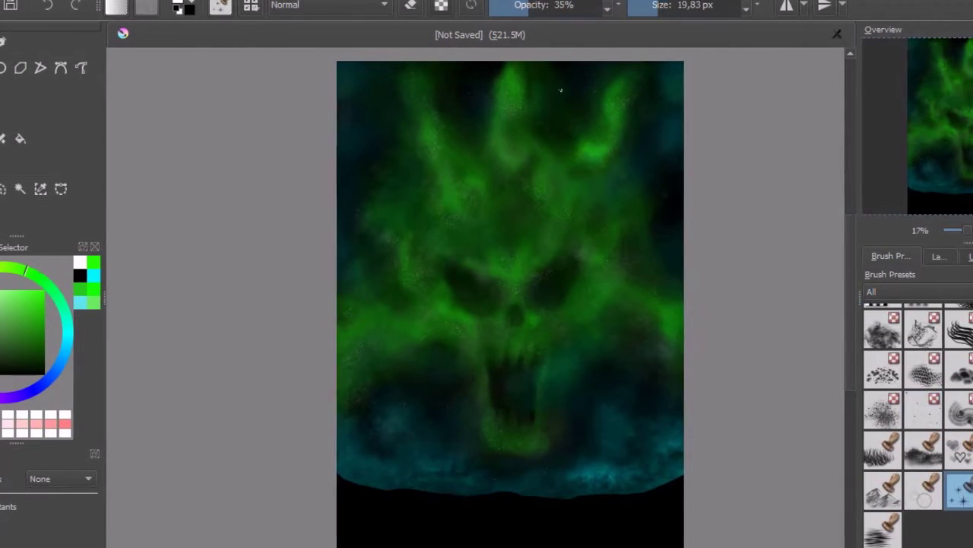
left_click(939, 256)
key("bracketright")
key("bracketright")
key("o")
key("o")
key("o")
key("o")
key("o")
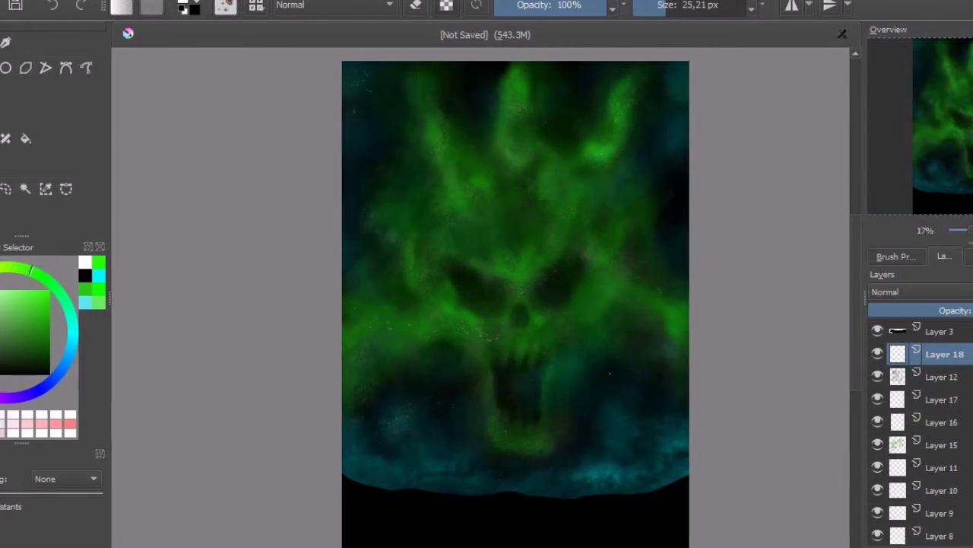
key("bracketright")
key("bracketright")
left_click(459, 177)
left_click(383, 344)
Step: Stamp more, larger white stars across the painting and near the lower right
key("bracketright")
key("bracketright")
key("bracketright")
left_click(548, 87)
left_click(605, 344)
left_click(512, 272)
left_click(670, 177)
left_click(482, 341)
left_click(497, 443)
Step: Darken the top-right sky corner with black and dim the star layer's opacity
key("x")
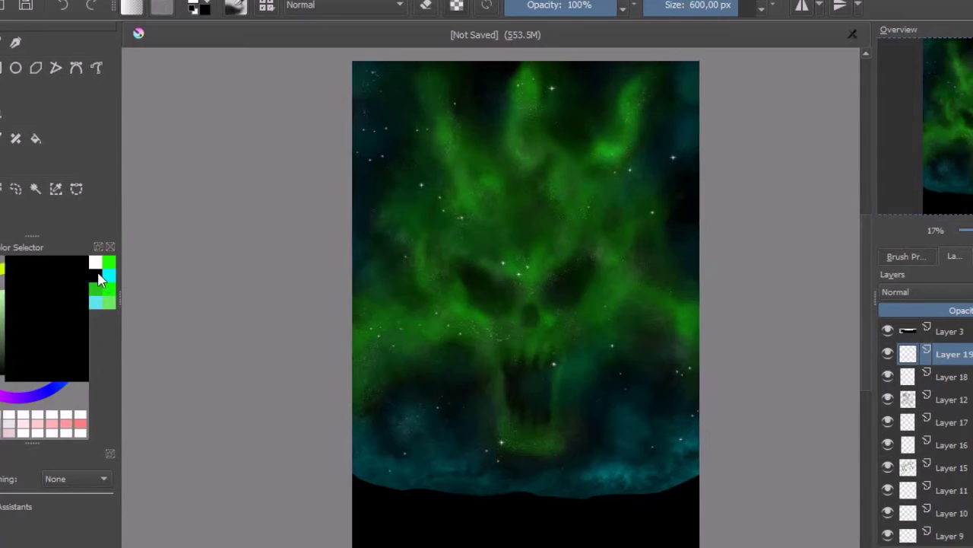
left_click(693, 166)
left_click_drag(693, 165, 673, 45)
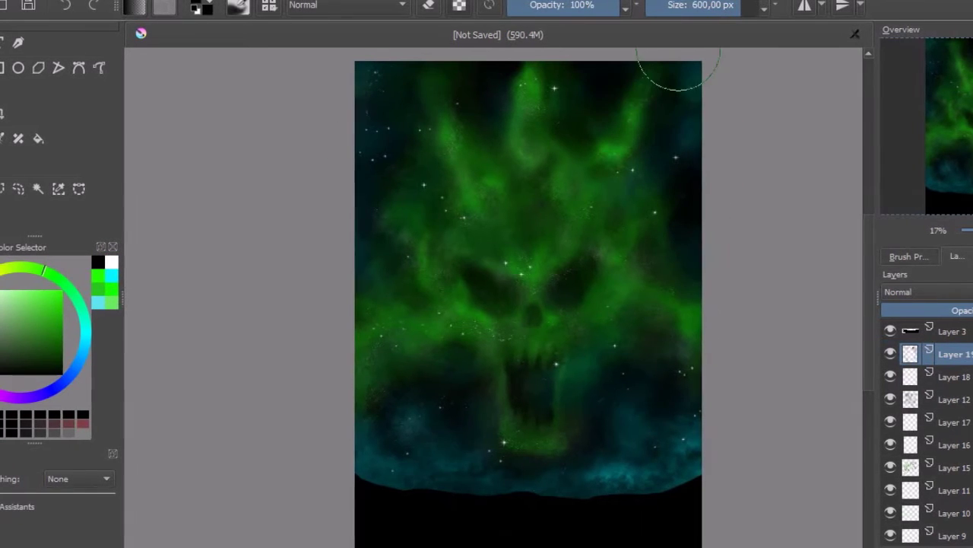
left_click(955, 376)
left_click_drag(950, 310, 964, 309)
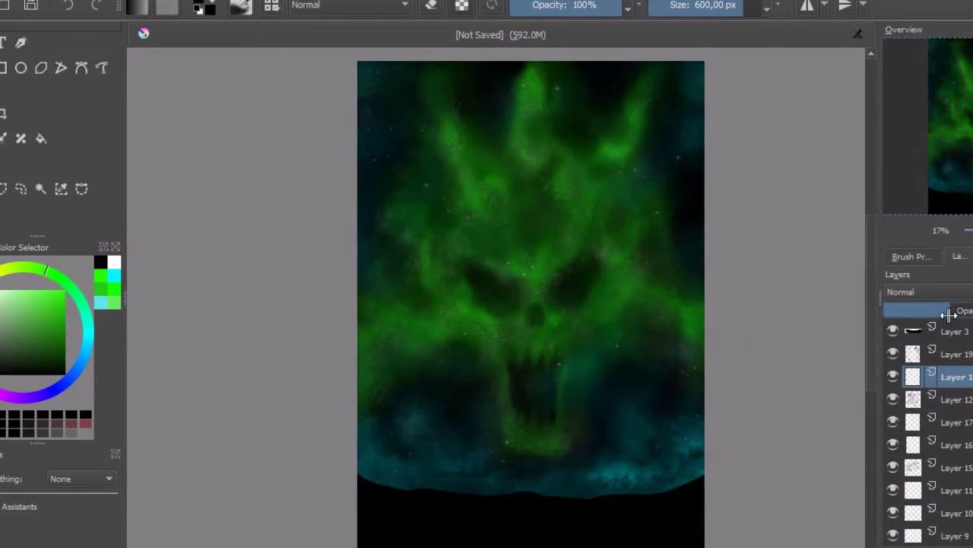
Step: On a new top layer, add sparkle over the skull and scattered small stars
left_click(913, 257)
left_click_drag(391, 113, 626, 403)
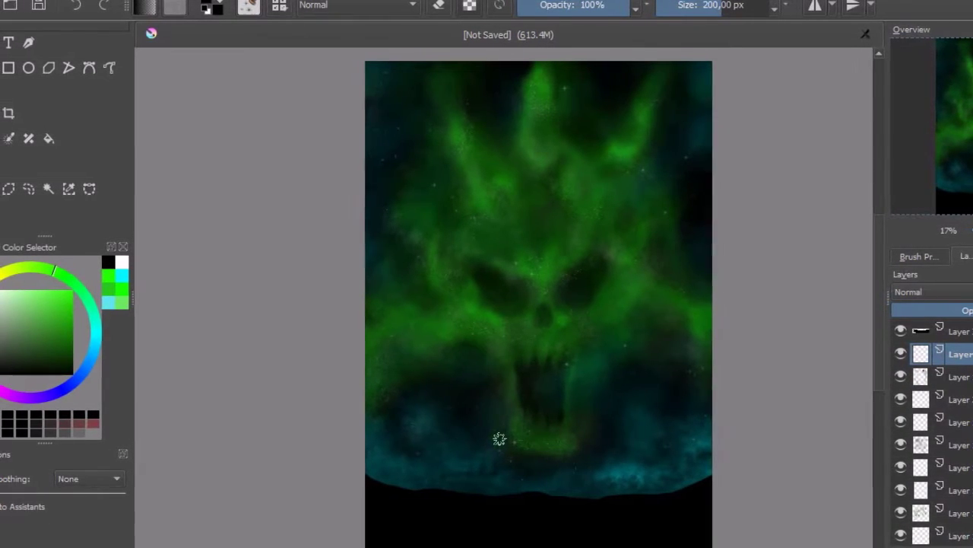
left_click(669, 263)
left_click(695, 315)
left_click(423, 314)
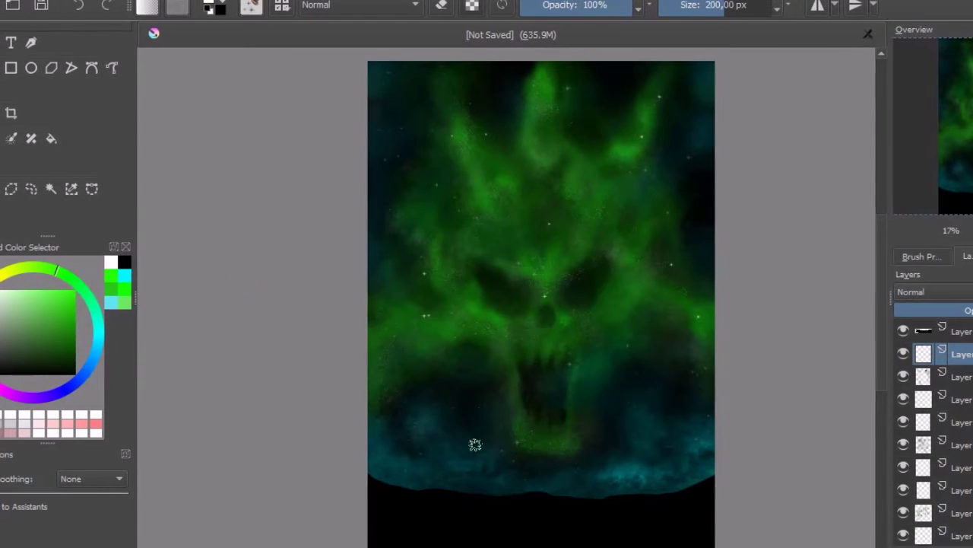
left_click(384, 78)
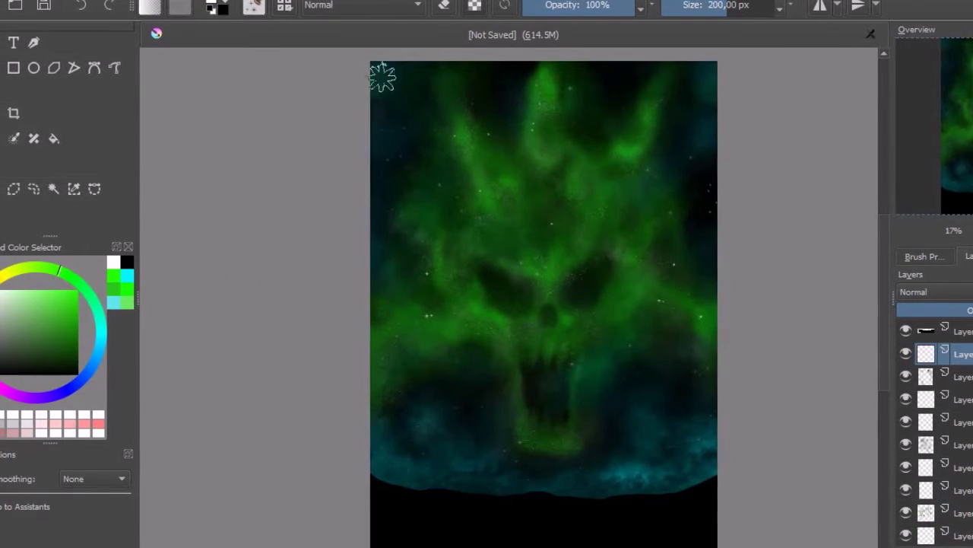
left_click(628, 372)
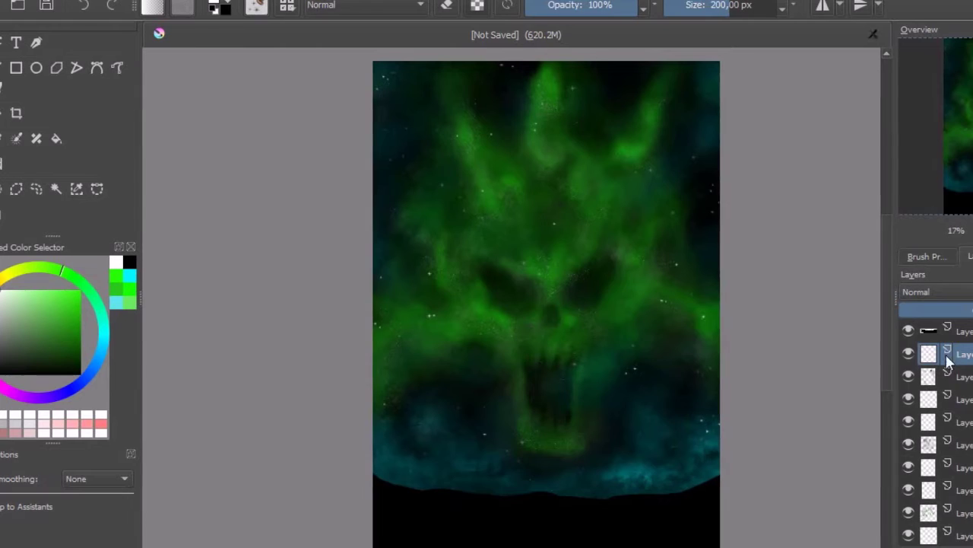
key("Page_Up")
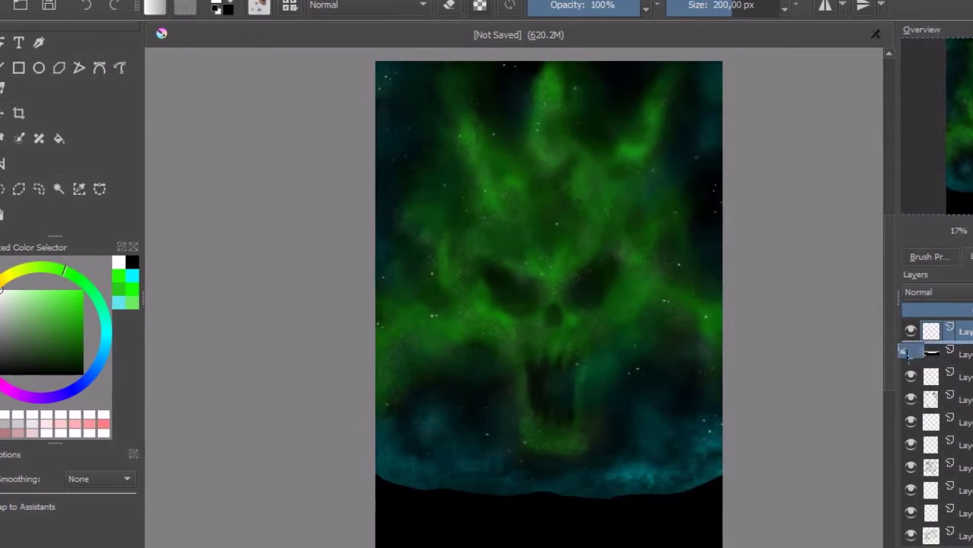
Step: Test a grass brush along the bottom, undo the white strokes, and switch grass brushes
scroll(547, 304, "down", 3)
left_click(929, 256)
left_click_drag(382, 402, 483, 411)
key("ctrl+z")
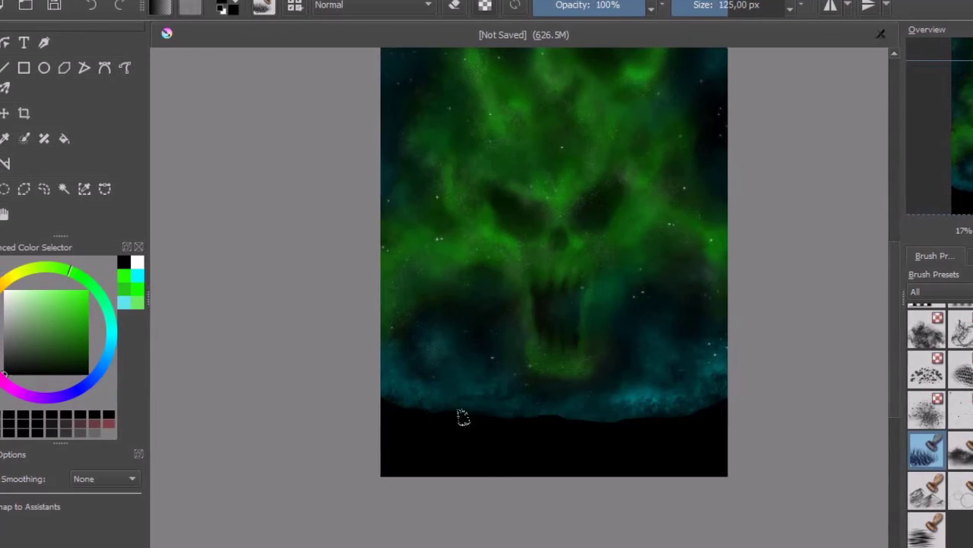
key("slash")
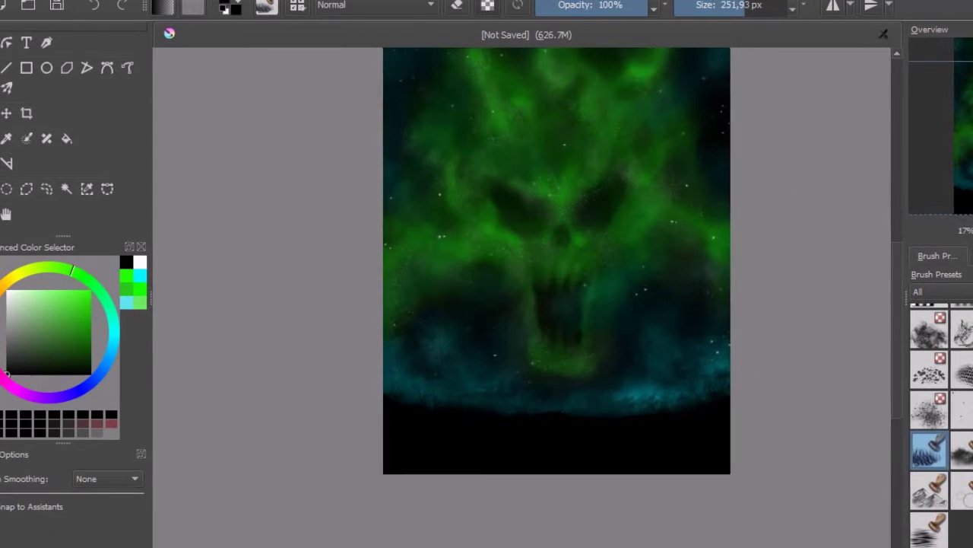
scroll(533, 417, "up", 2)
scroll(556, 319, "up", 2)
scroll(576, 196, "down", 2)
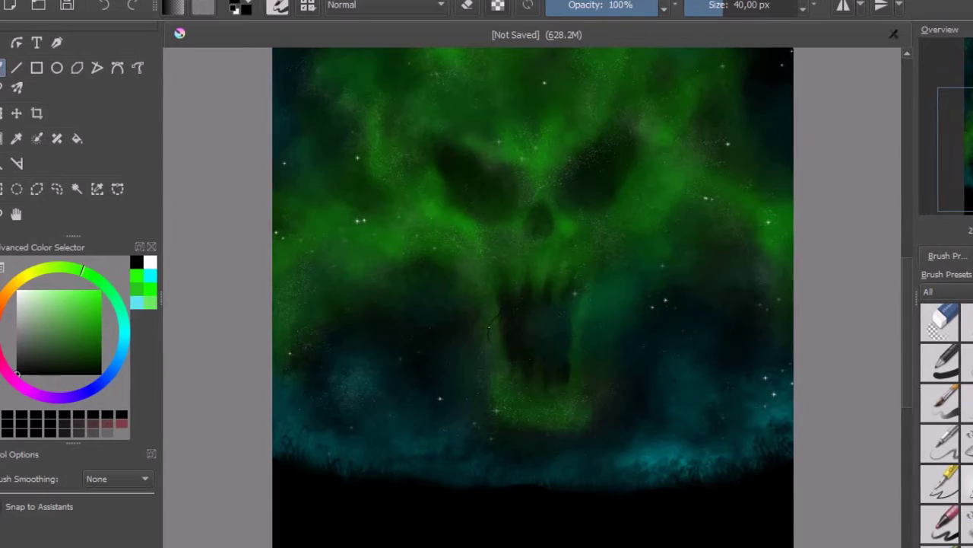
Step: Sketch a dark head and hair outline over the skull's mouth and fill it solid black
left_click_drag(495, 354, 566, 346)
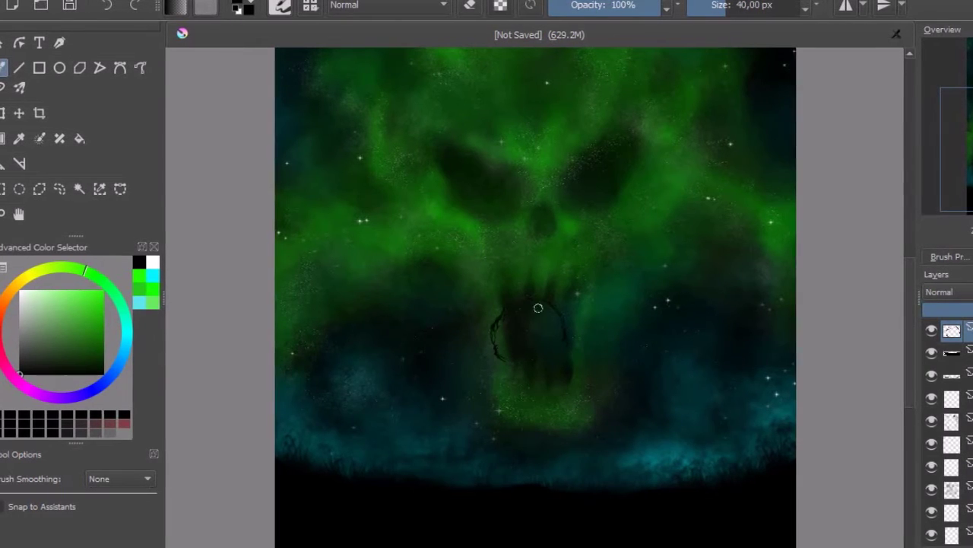
scroll(569, 348, "up", 3)
mouse_move(487, 156)
left_mouse_down()
mouse_move(459, 302)
mouse_move(616, 262)
mouse_move(613, 206)
mouse_move(446, 269)
mouse_move(580, 156)
mouse_move(615, 281)
left_mouse_up()
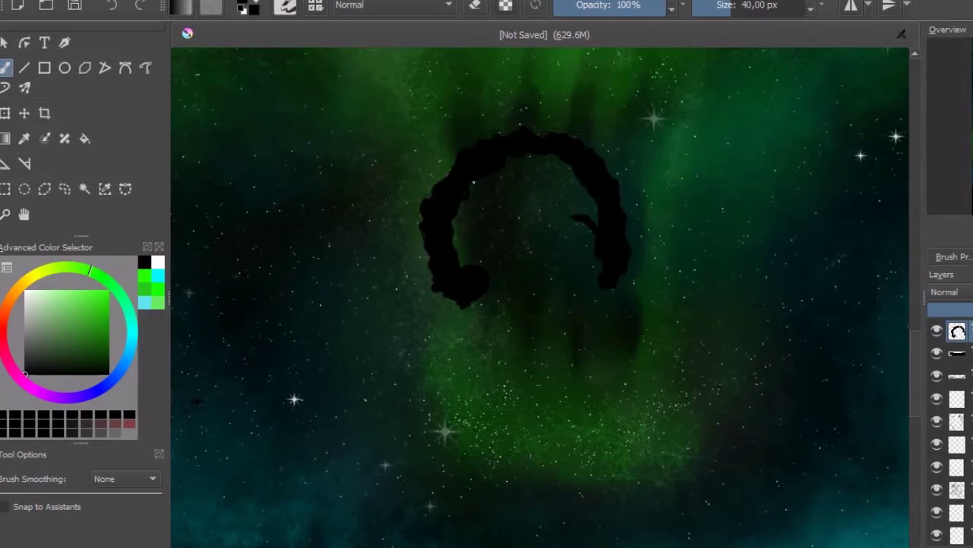
scroll(878, 96, "down", 3)
left_click_drag(454, 215, 437, 274)
mouse_move(508, 106)
left_mouse_down()
mouse_move(498, 160)
mouse_move(520, 109)
left_mouse_up()
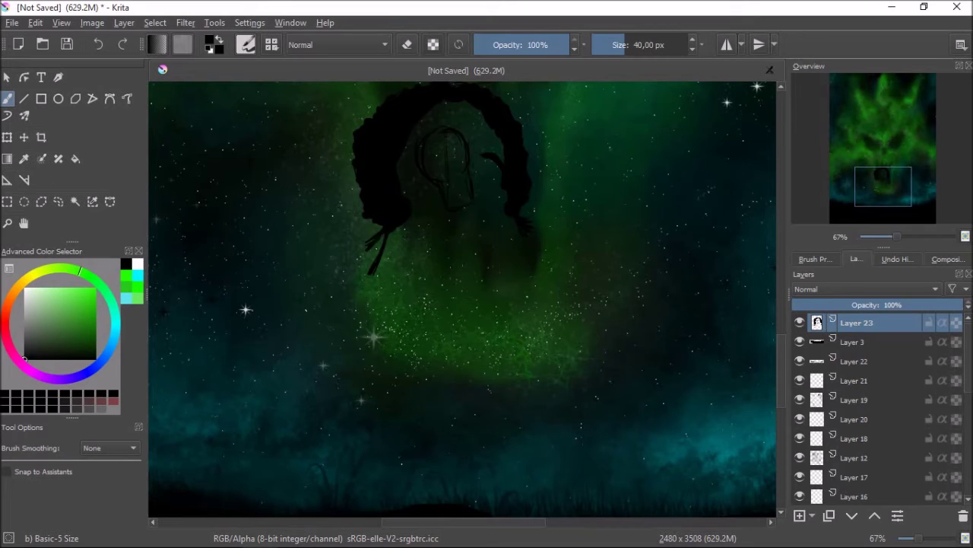
left_click_drag(348, 280, 324, 287)
mouse_move(413, 150)
left_mouse_down()
mouse_move(415, 180)
mouse_move(472, 206)
left_mouse_up()
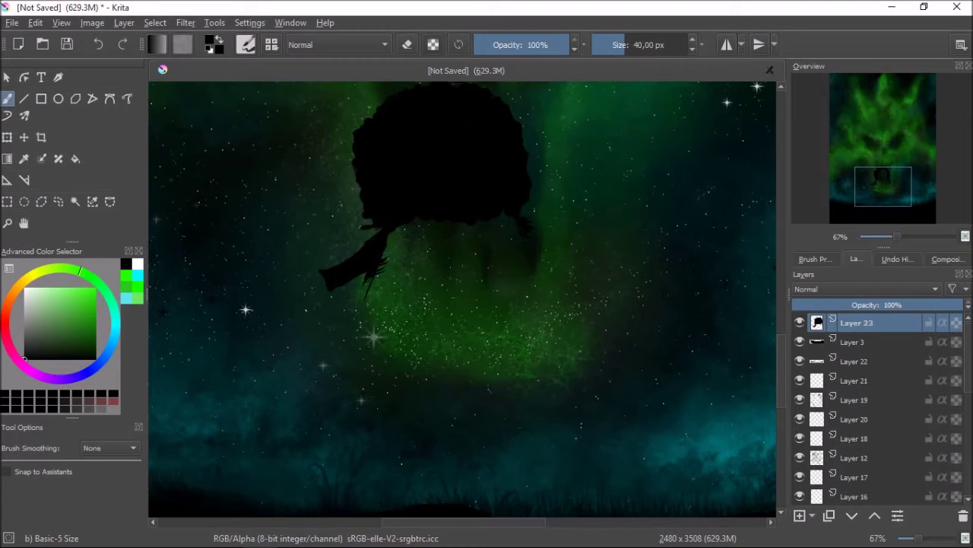
Step: Extend the black arm into a clawed hand reaching left and thicken the arm below it
left_click(815, 259)
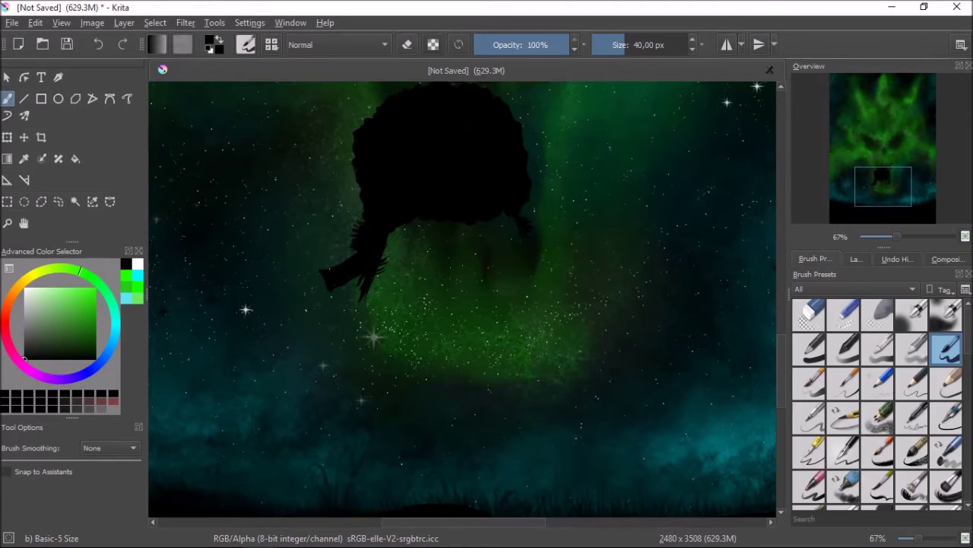
left_click_drag(276, 253, 307, 266)
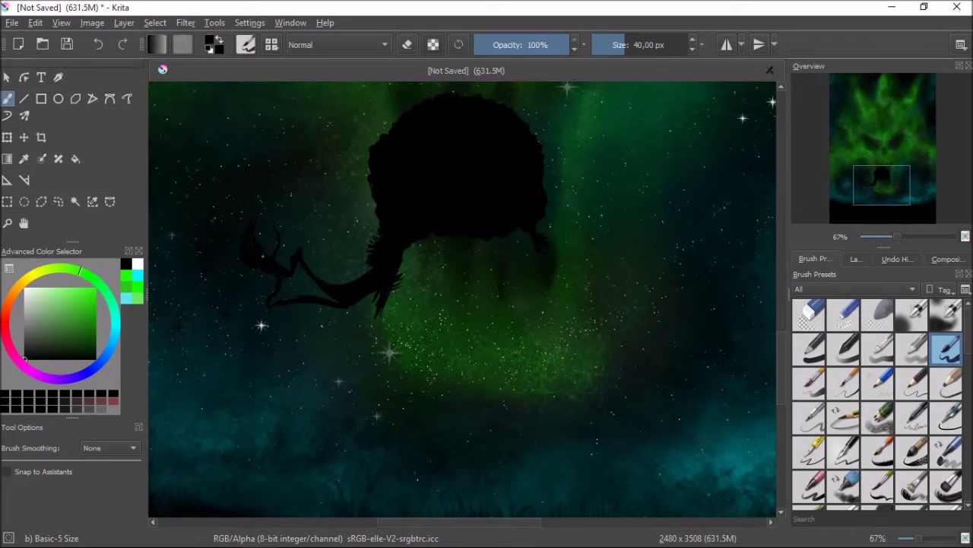
key("1")
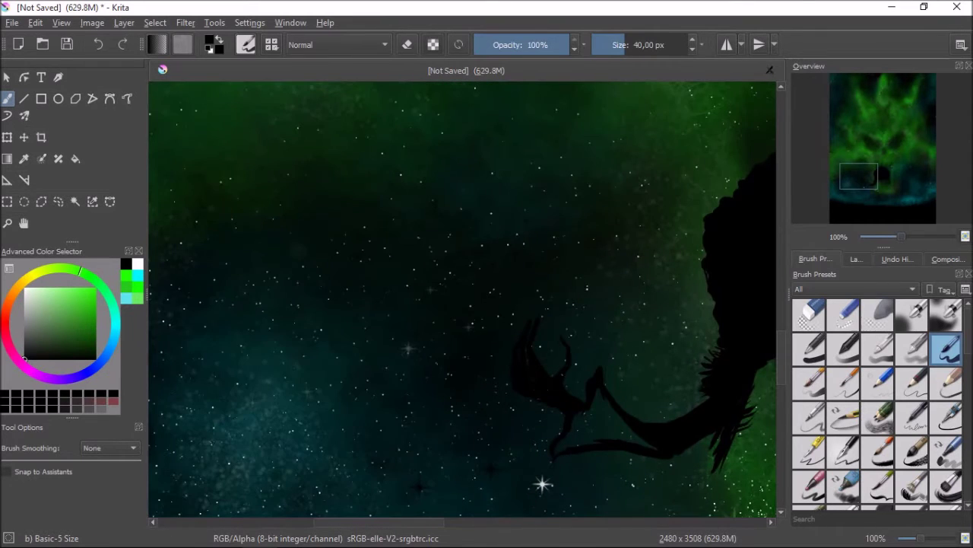
mouse_move(609, 384)
left_mouse_down()
mouse_move(581, 426)
mouse_move(647, 445)
left_mouse_up()
Step: Paint the silhouette's two legs and the body between them in black freehand strokes
key("e")
key("e")
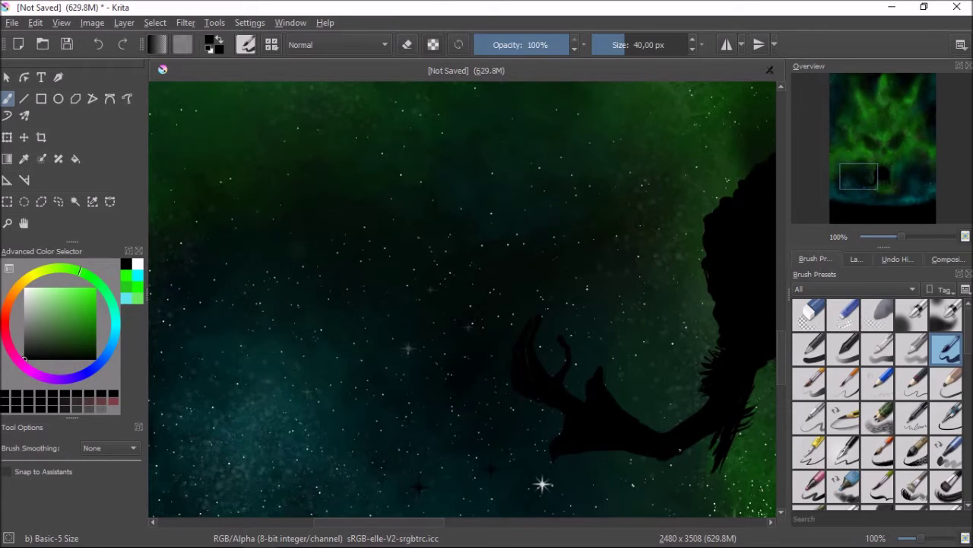
key("minus")
key("minus")
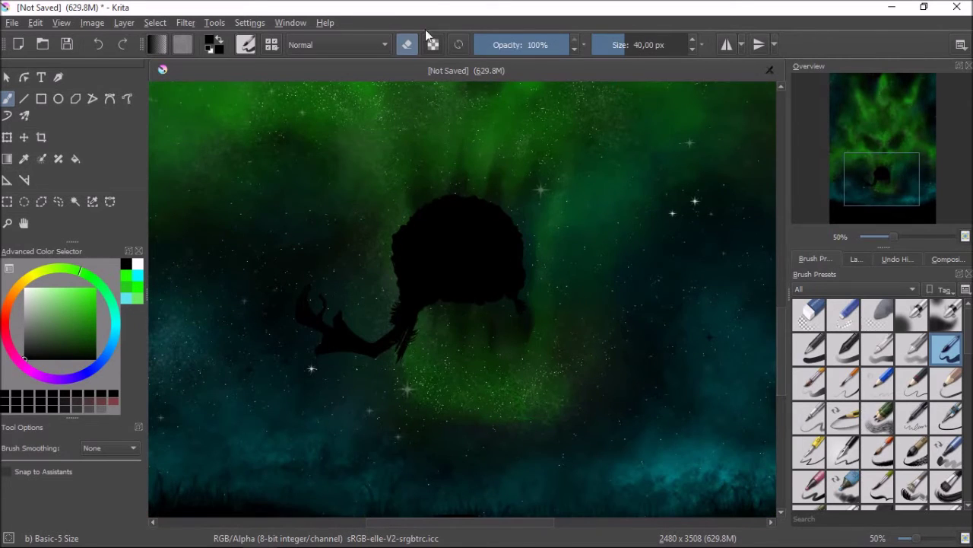
key("e")
left_click_drag(383, 416, 417, 327)
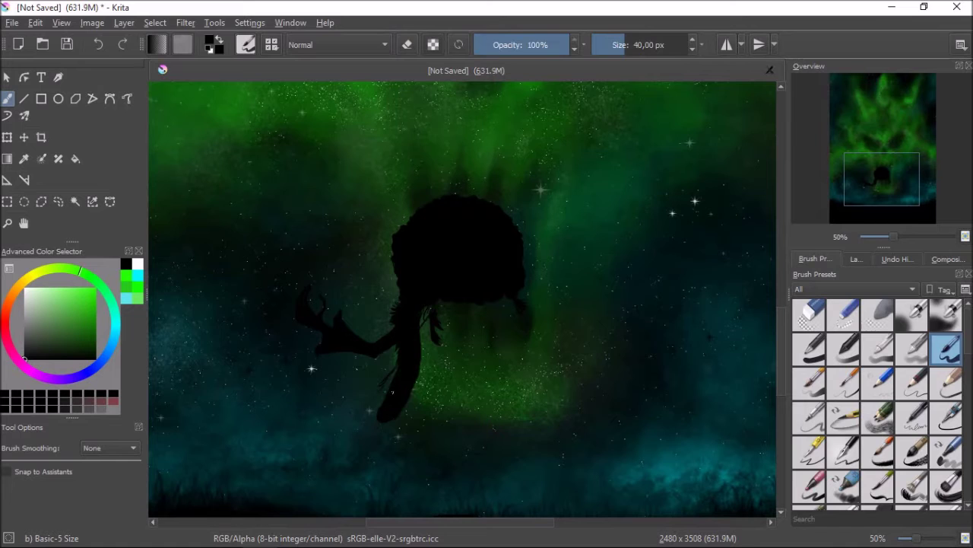
left_click_drag(493, 295, 542, 390)
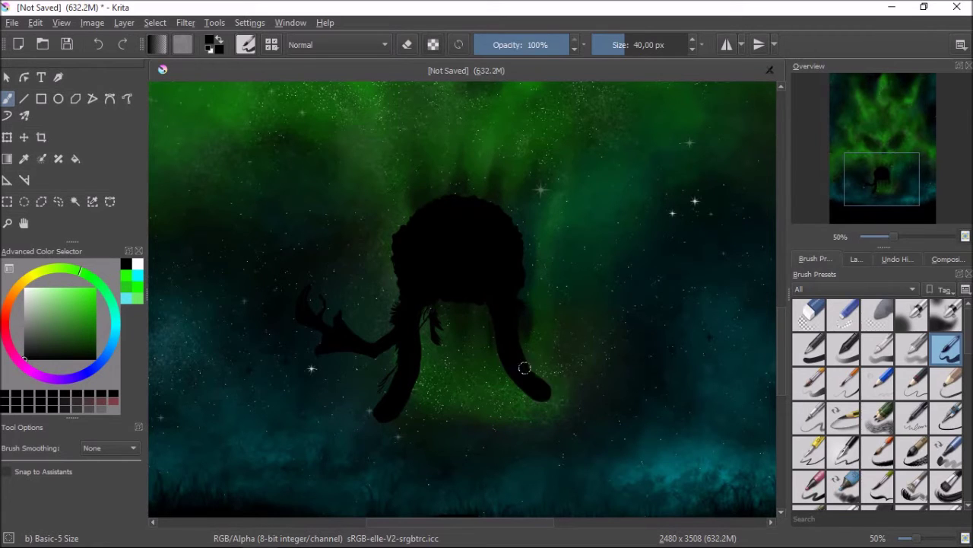
mouse_move(425, 327)
left_mouse_down()
mouse_move(476, 319)
mouse_move(487, 377)
left_mouse_up()
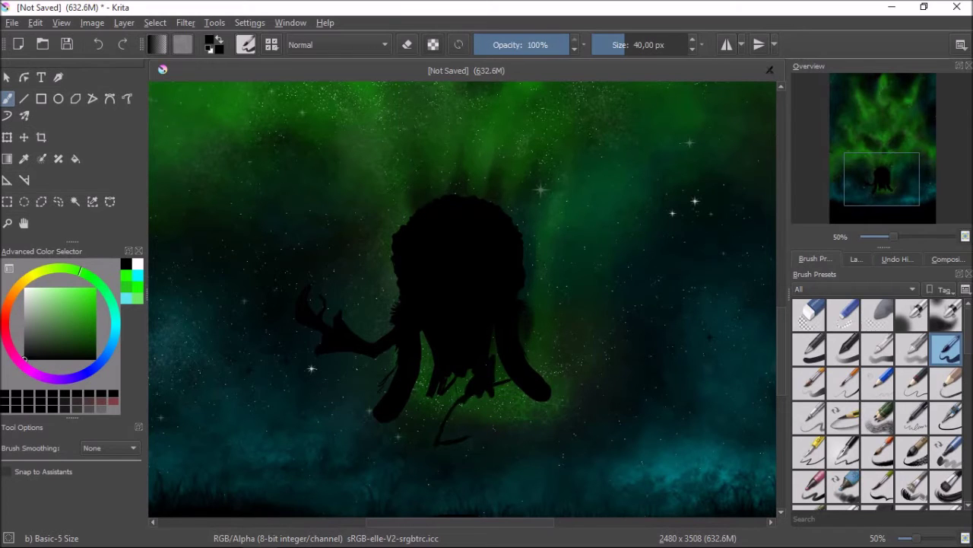
left_click_drag(528, 357, 546, 333)
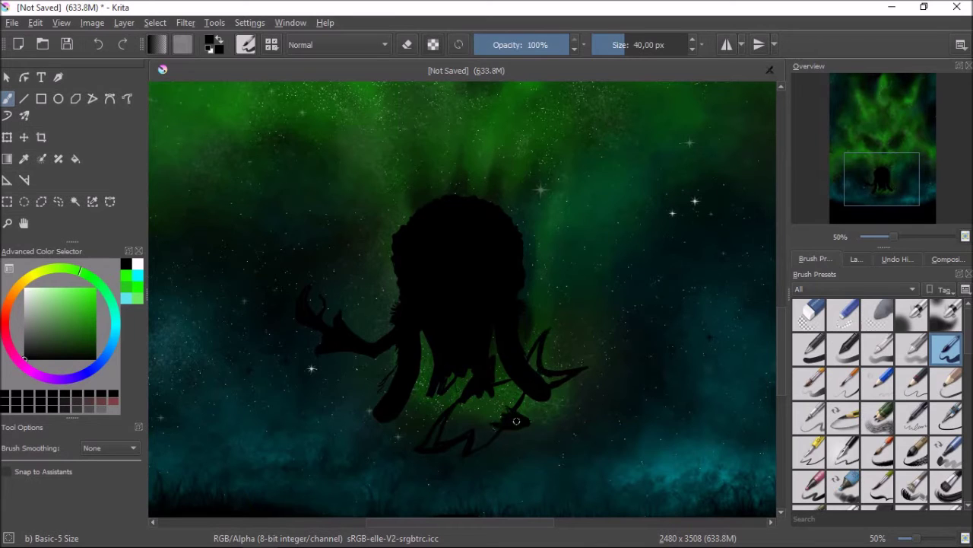
Step: Draw a straight spear shaft diagonally across the figure with the Line tool
key("v")
left_click_drag(480, 414, 648, 289)
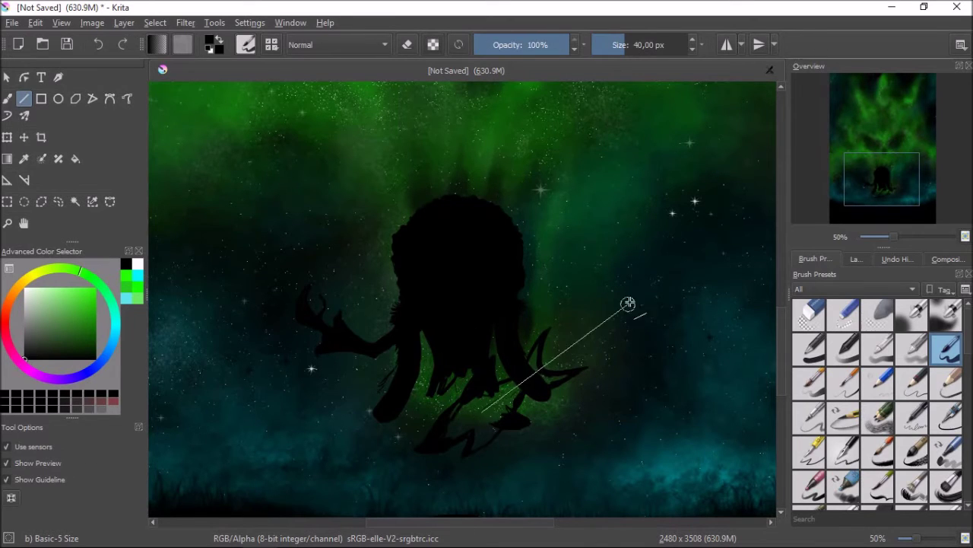
key("b")
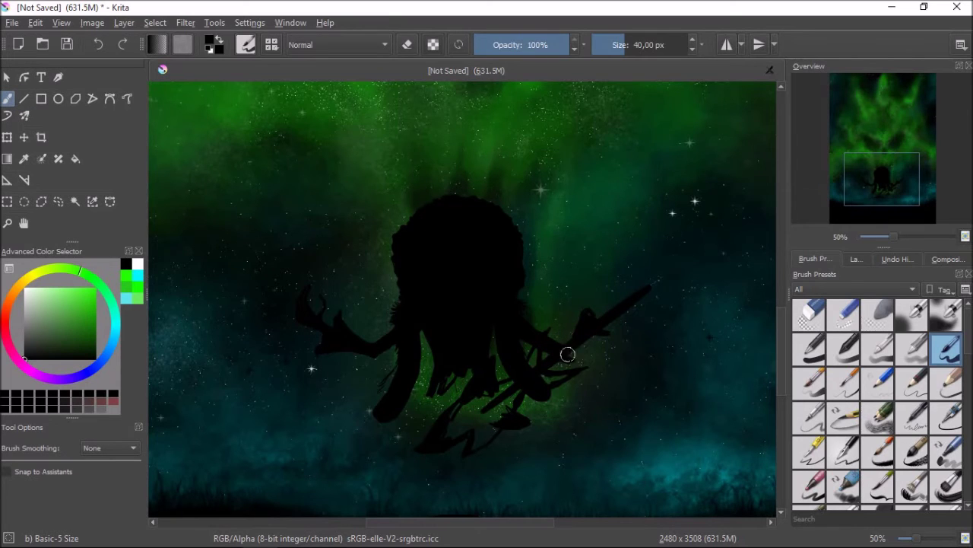
Step: Fill the green gaps around the arms, lower body and under the head with black
key("1")
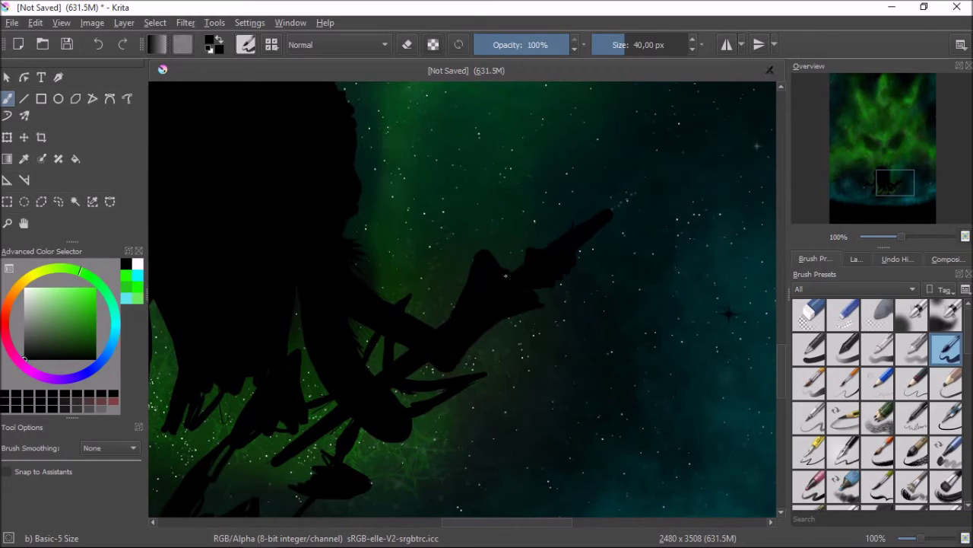
left_click_drag(357, 320, 384, 343)
key("ctrl+z")
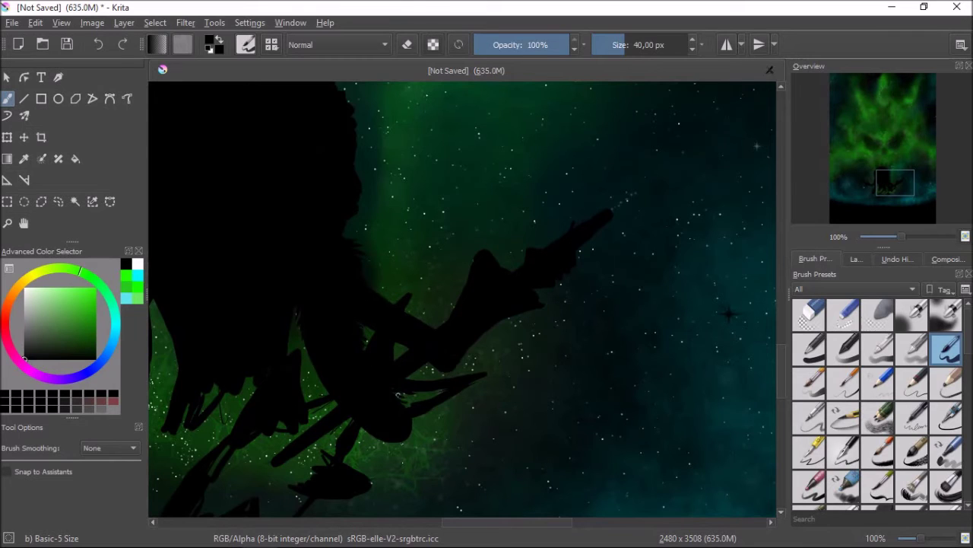
left_click_drag(313, 419, 236, 464)
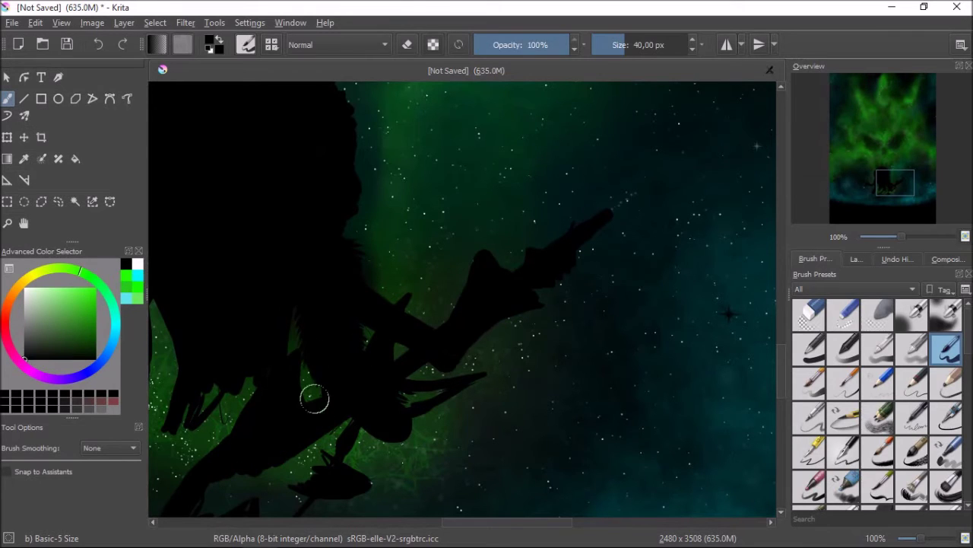
left_click_drag(381, 439, 404, 421)
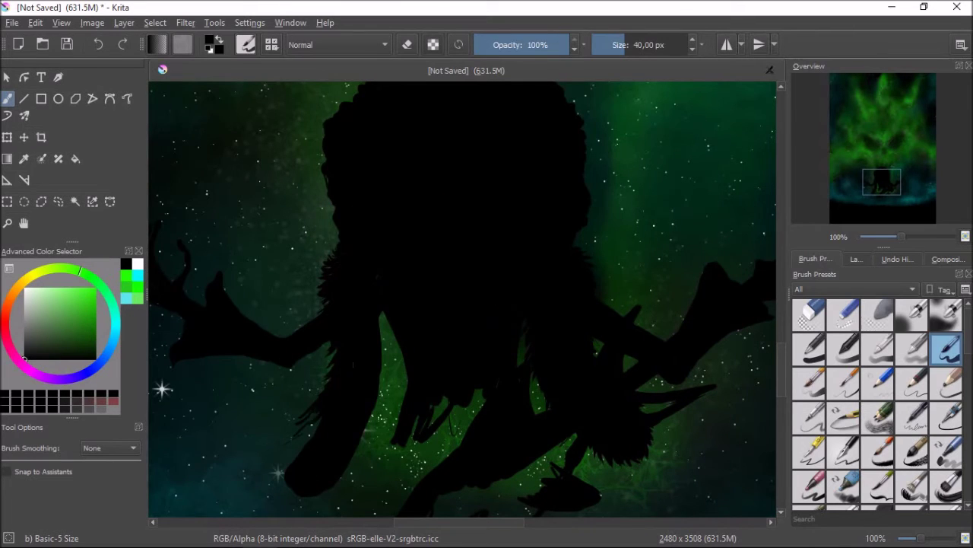
mouse_move(390, 305)
left_mouse_down()
mouse_move(377, 320)
mouse_move(370, 424)
mouse_move(301, 503)
left_mouse_up()
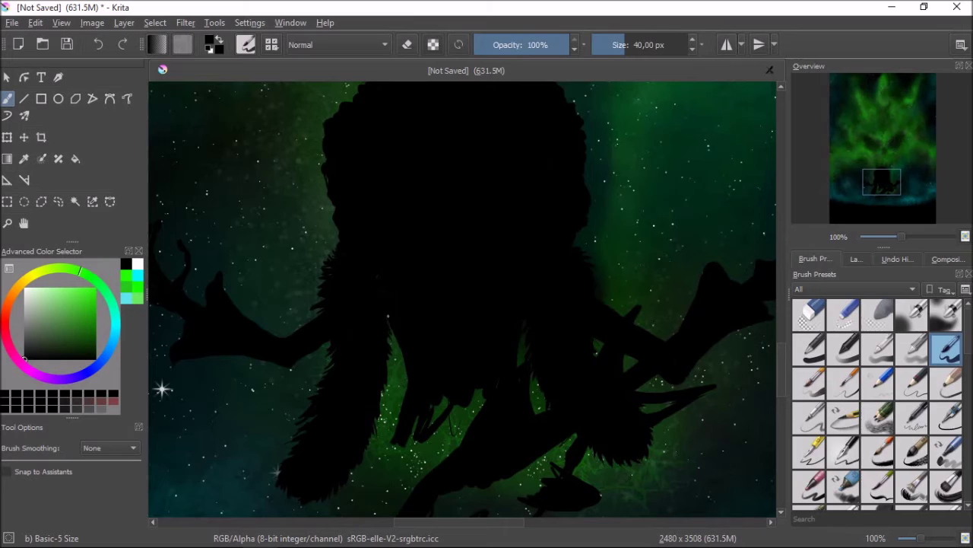
left_click_drag(340, 347, 307, 434)
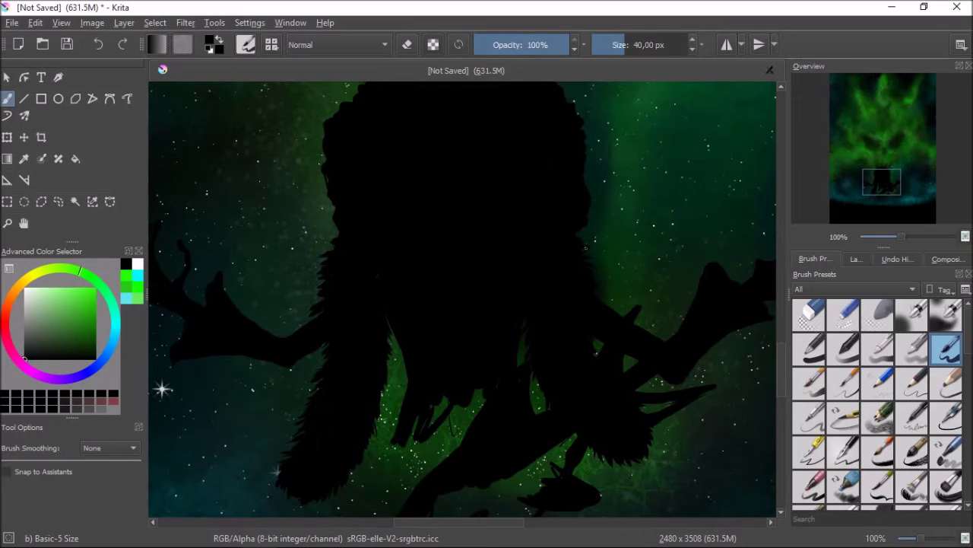
Step: Paint over the remaining green gaps in the silhouette's lower fur with black
left_click_drag(408, 434, 492, 377)
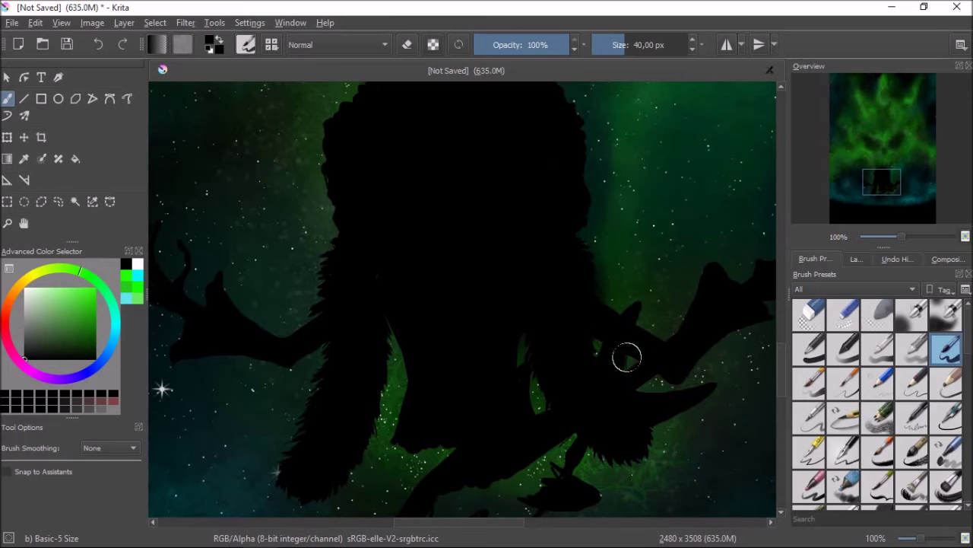
left_click_drag(624, 367, 718, 254)
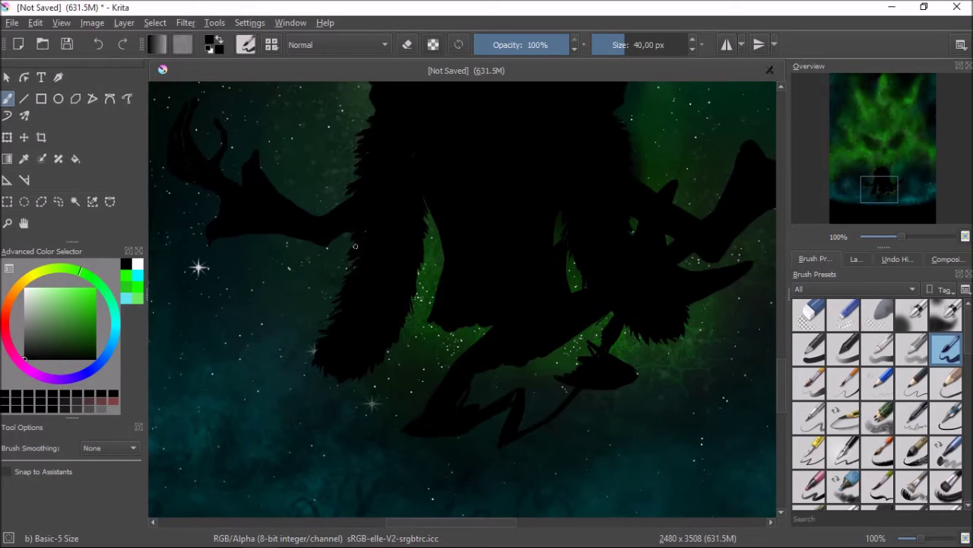
mouse_move(434, 309)
left_mouse_down()
mouse_move(539, 367)
mouse_move(401, 429)
left_mouse_up()
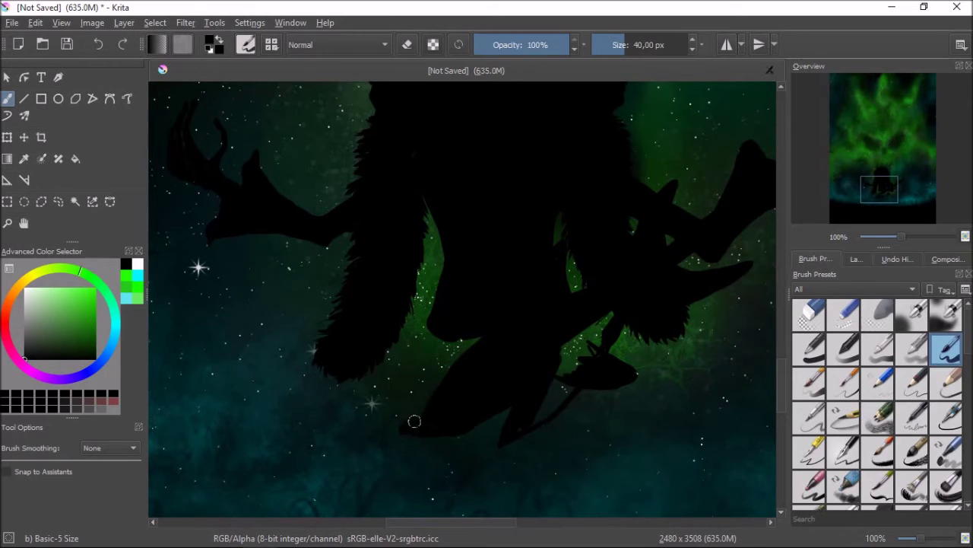
mouse_move(517, 401)
left_mouse_down()
mouse_move(567, 383)
mouse_move(547, 356)
left_mouse_up()
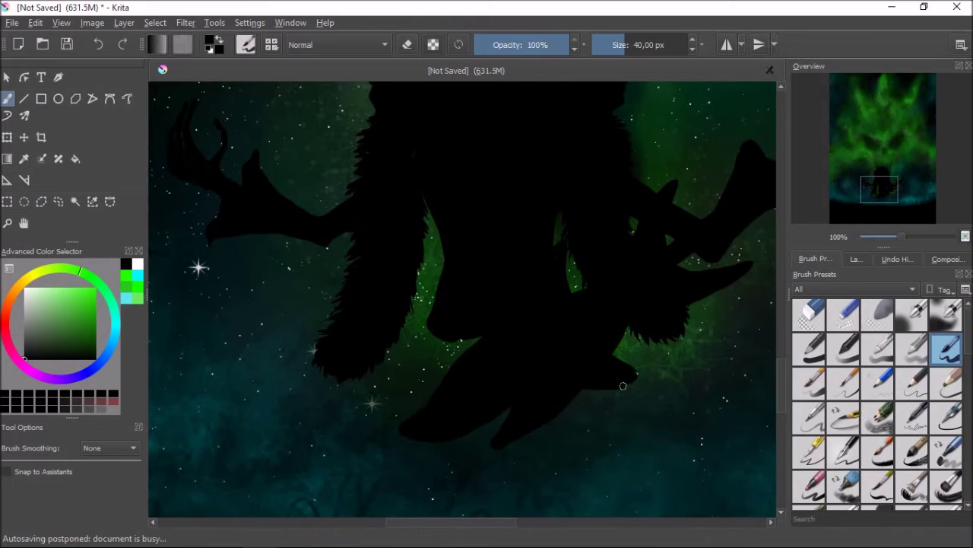
Step: Extend two black legs down to the grassy ground
scroll(446, 337, "down", 3)
mouse_move(409, 463)
left_mouse_down()
mouse_move(423, 357)
mouse_move(411, 465)
mouse_move(436, 454)
mouse_move(467, 330)
left_mouse_up()
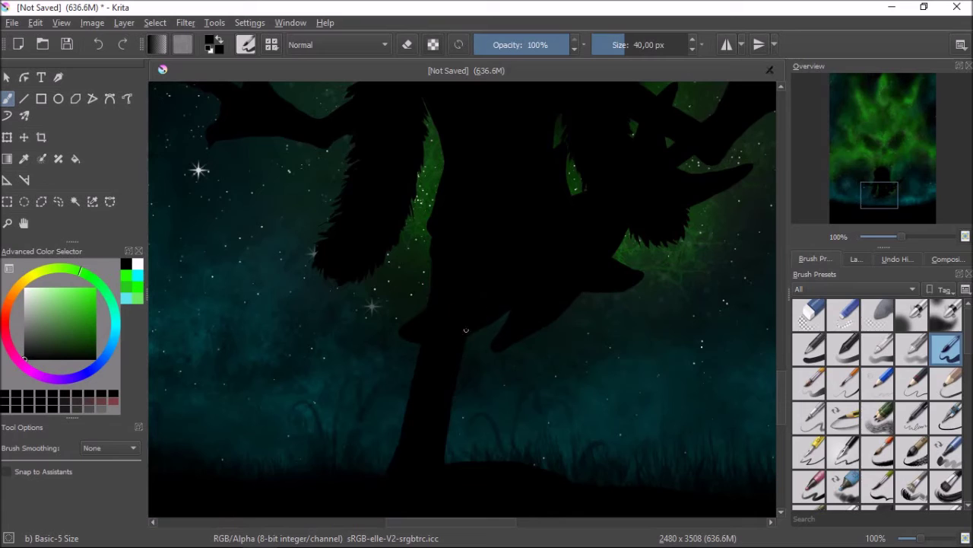
mouse_move(538, 342)
left_mouse_down()
mouse_move(560, 456)
mouse_move(578, 324)
left_mouse_up()
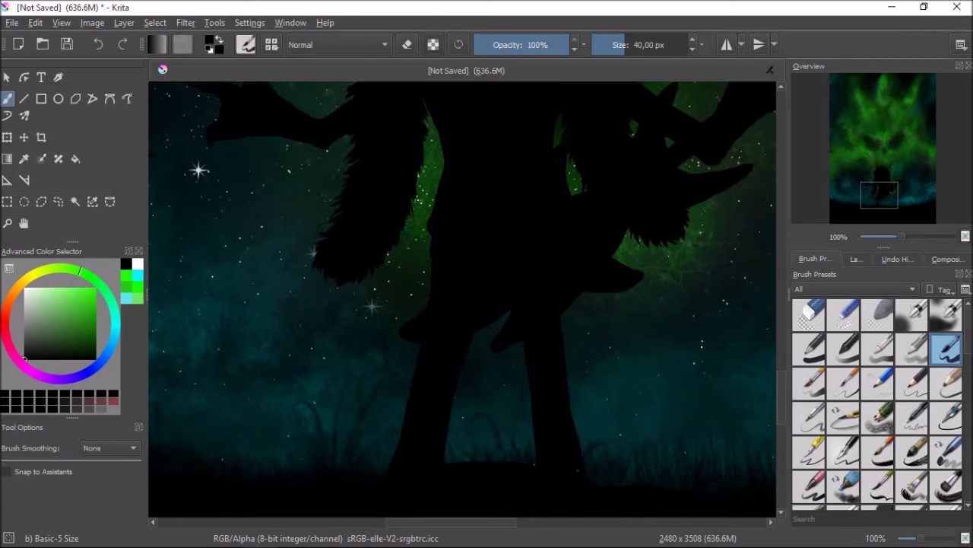
left_click_drag(893, 234, 901, 236)
left_click_drag(678, 228, 489, 353)
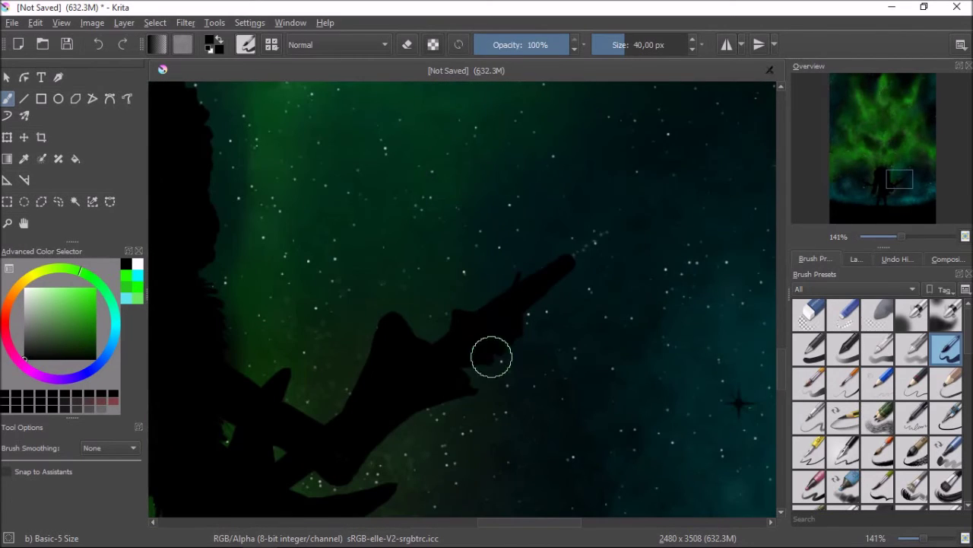
Step: Paint and erase the shaft tip into a black guitar headstock with tuning pegs, then zoom out
mouse_move(539, 273)
left_mouse_down()
mouse_move(571, 235)
mouse_move(560, 269)
mouse_move(624, 242)
mouse_move(566, 282)
left_mouse_up()
key("e")
left_click_drag(629, 259, 602, 274)
key("e")
left_click_drag(541, 225, 659, 237)
key("ctrl+z")
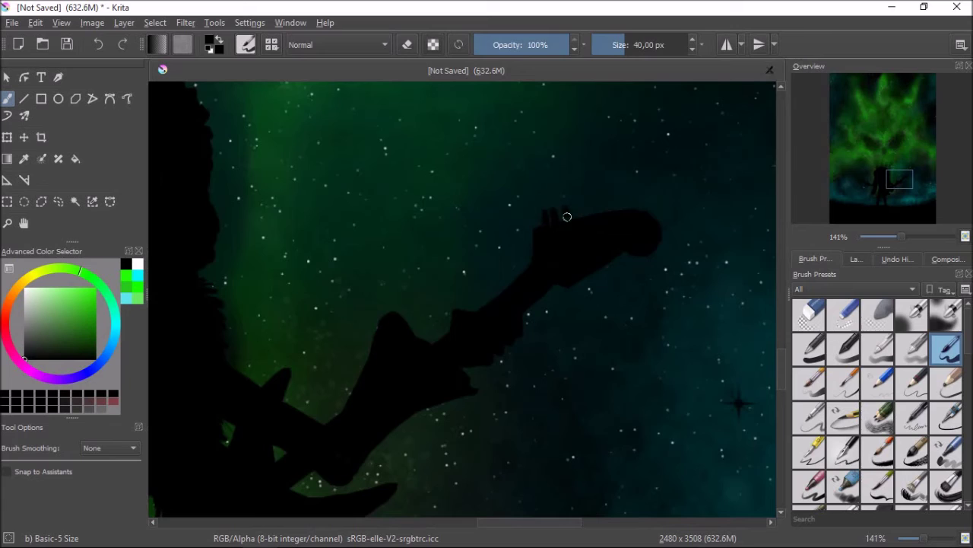
left_click_drag(573, 203, 579, 200)
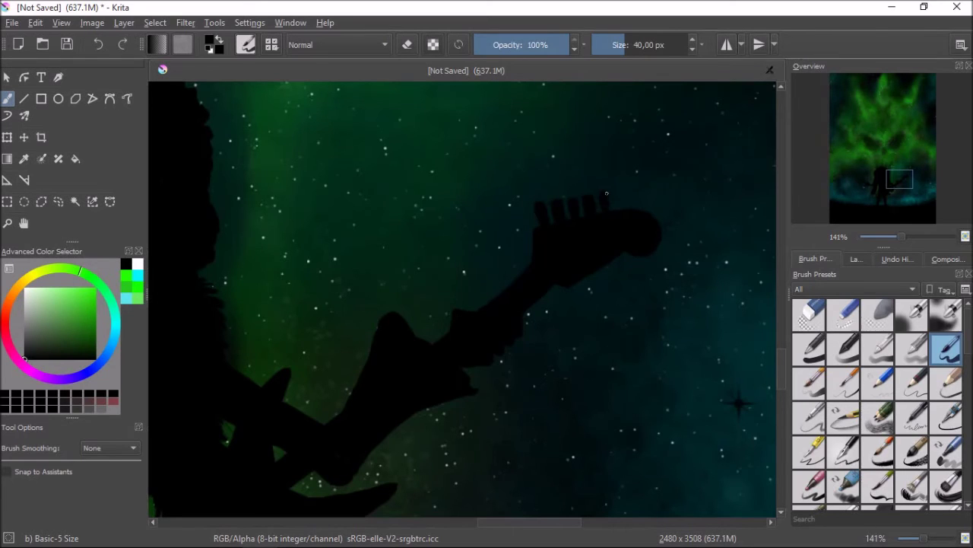
key("e")
left_click_drag(902, 237, 881, 237)
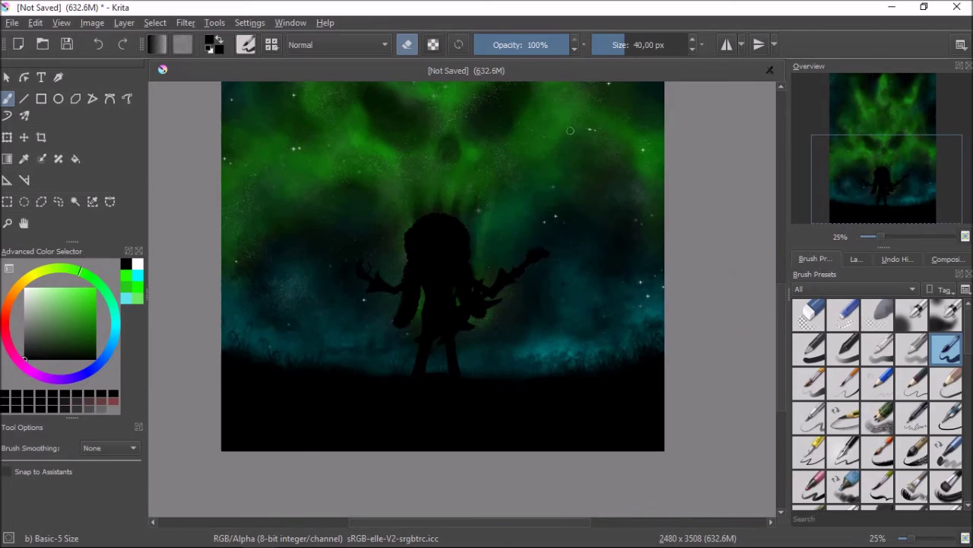
Step: Paint a wide black hat brim on the head, erasing a rough first crown sketch
key("e")
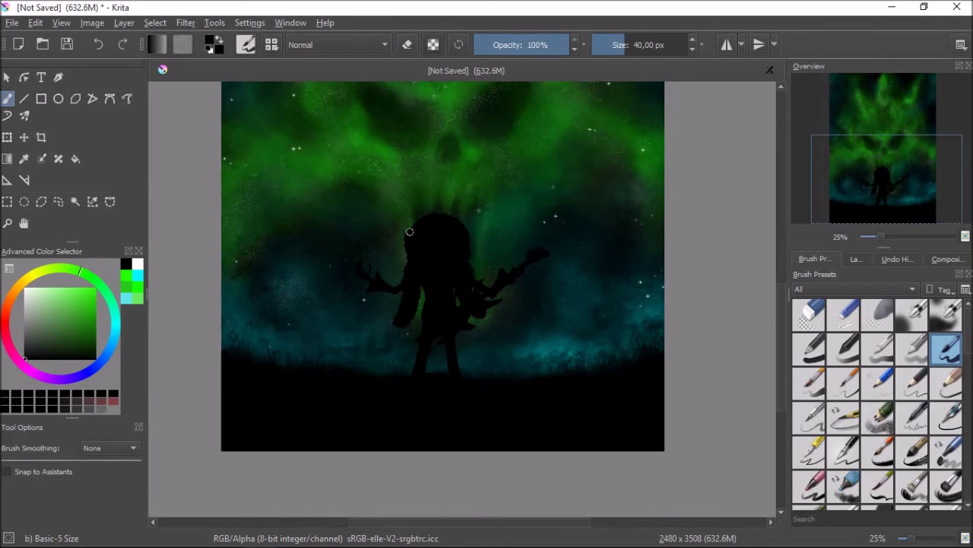
scroll(415, 226, "up", 4)
mouse_move(410, 326)
left_mouse_down()
mouse_move(385, 304)
mouse_move(525, 278)
mouse_move(746, 276)
mouse_move(700, 289)
mouse_move(722, 269)
mouse_move(598, 257)
mouse_move(693, 256)
mouse_move(677, 174)
left_mouse_up()
scroll(531, 229, "up", 3)
mouse_move(535, 269)
left_mouse_down()
mouse_move(583, 213)
mouse_move(674, 235)
mouse_move(681, 296)
left_mouse_up()
mouse_move(449, 210)
left_mouse_down()
mouse_move(437, 304)
mouse_move(536, 285)
left_mouse_up()
key("ctrl+z")
key("ctrl+z")
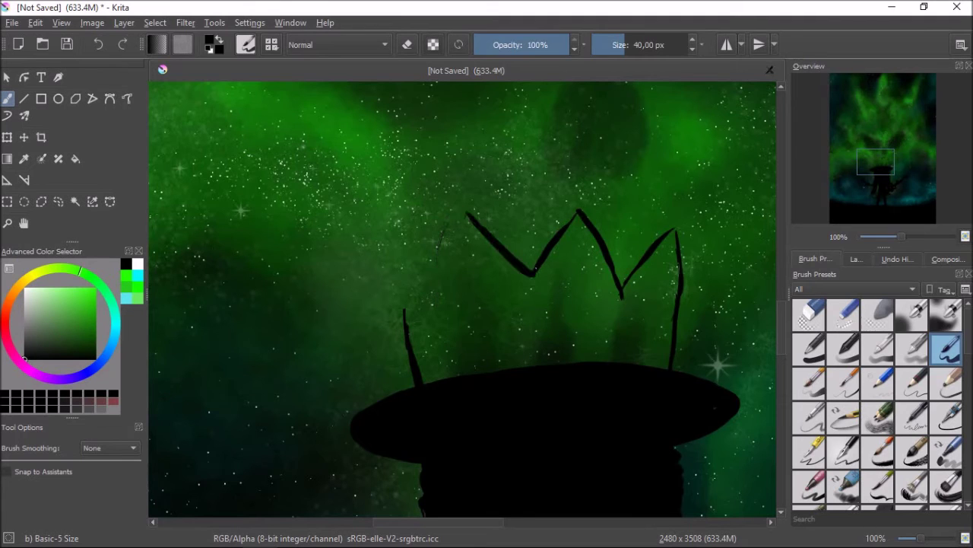
left_click_drag(880, 174, 877, 165)
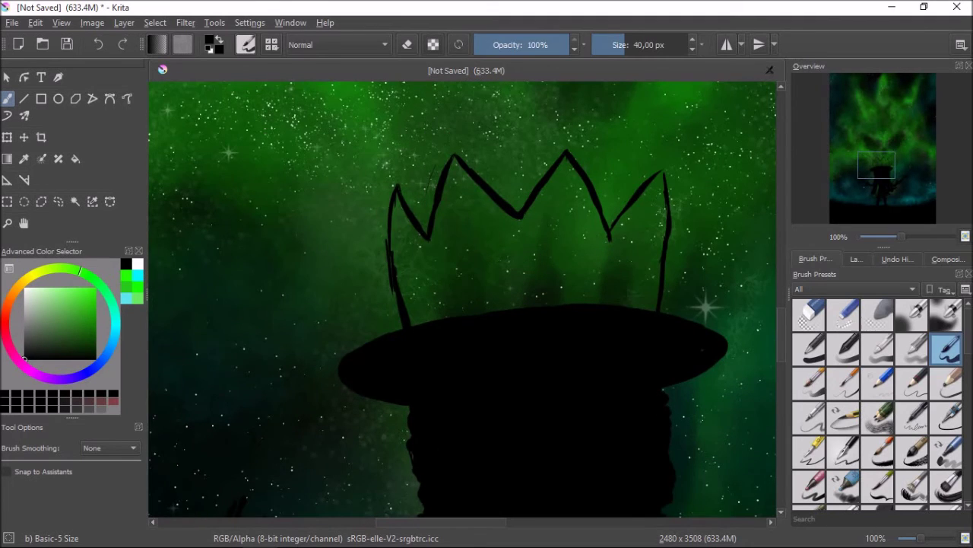
key("e")
left_click_drag(433, 213, 659, 274)
Step: Draw seven straight crown spikes rising from the hat brim with the Line tool
key("v")
key("e")
left_click_drag(377, 198, 404, 326)
left_click_drag(675, 186, 658, 307)
left_click_drag(464, 143, 489, 308)
left_click_drag(596, 139, 585, 304)
left_click_drag(428, 251, 447, 335)
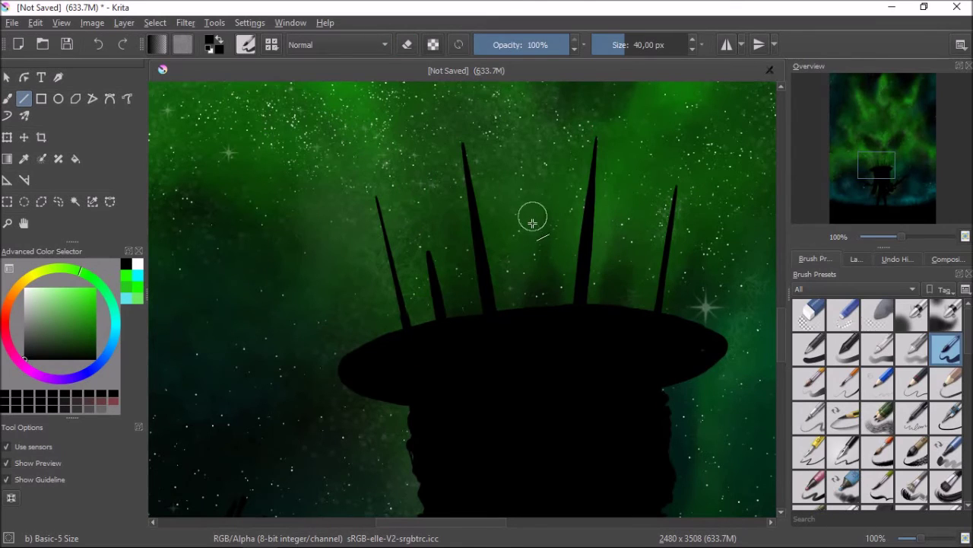
left_click_drag(532, 216, 536, 305)
left_click_drag(630, 239, 623, 307)
Step: Join the crown spike tips with zigzag straight lines
left_click_drag(377, 198, 429, 251)
left_click_drag(428, 251, 464, 143)
mouse_move(464, 143)
left_mouse_down()
mouse_move(532, 225)
mouse_move(595, 138)
left_mouse_up()
left_click_drag(631, 241, 675, 186)
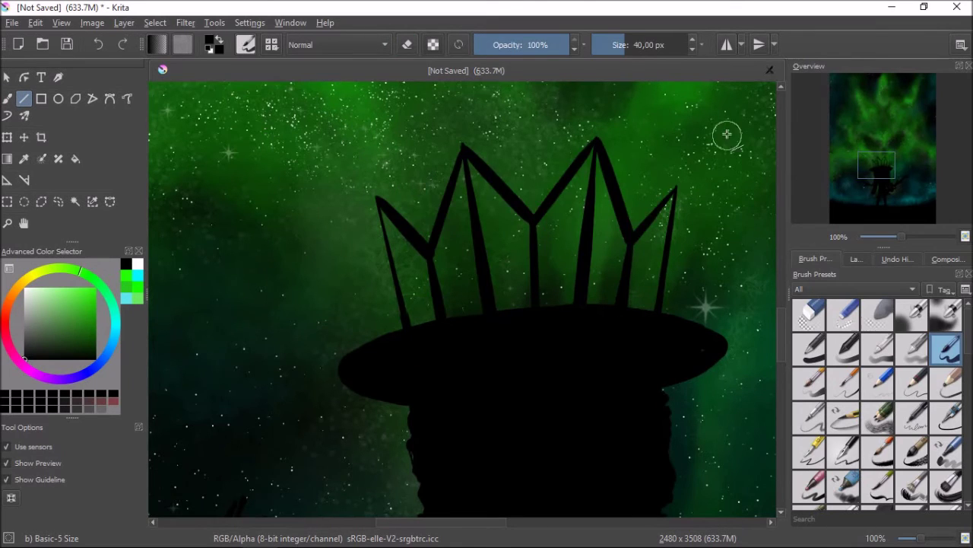
Step: Fill the crown solid black with an enlarged freehand brush
key("b")
left_click_drag(422, 205, 426, 261)
left_click_drag(384, 209, 411, 281)
left_click_drag(457, 236, 401, 264)
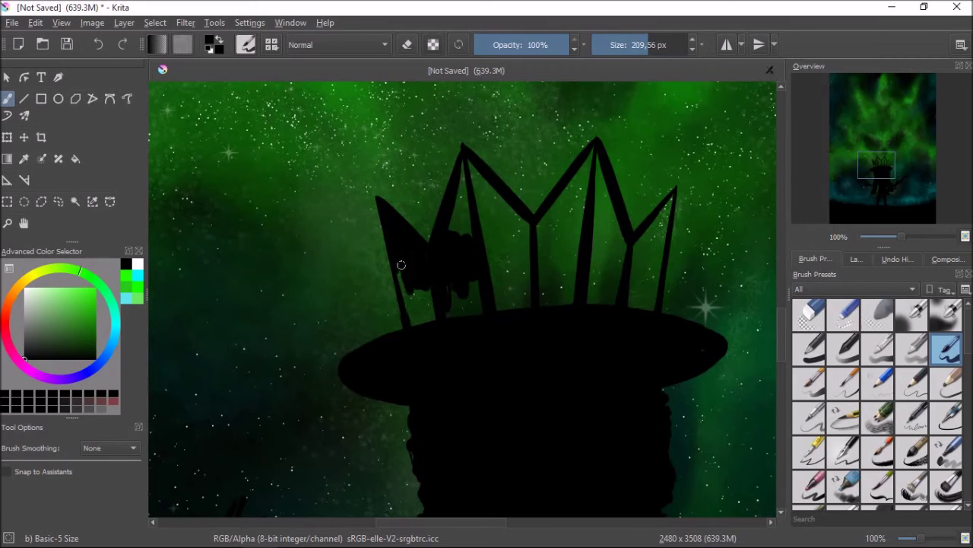
mouse_move(413, 328)
left_mouse_down()
mouse_move(461, 146)
mouse_move(467, 304)
mouse_move(537, 266)
mouse_move(636, 240)
mouse_move(664, 219)
left_mouse_up()
Step: Lasso-select the crowned hat and scale it down, stretching its top slightly upward
left_click_drag(902, 240, 893, 237)
left_click(857, 259)
left_click(58, 200)
left_click_drag(417, 228, 386, 326)
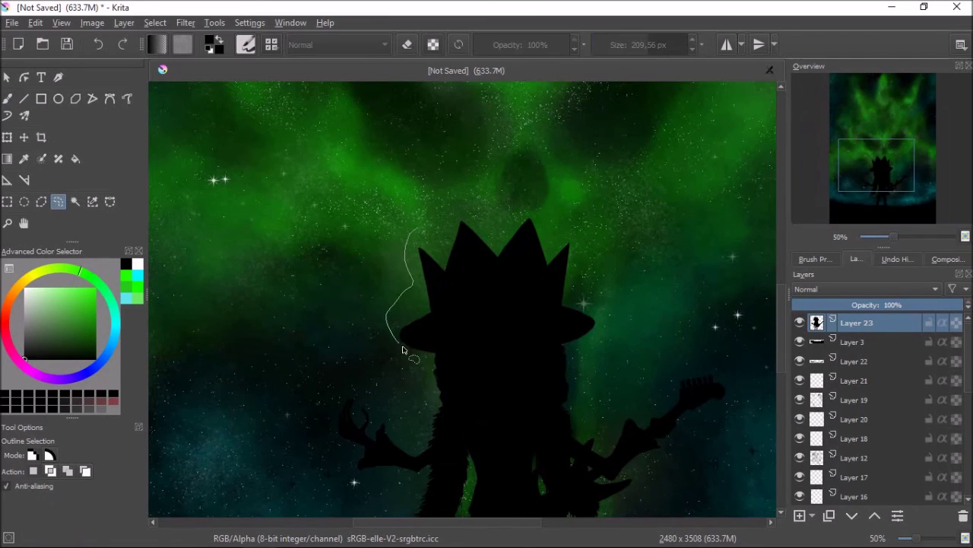
left_click_drag(595, 347, 590, 346)
key("ctrl+t")
left_click_drag(641, 193, 565, 242)
left_click_drag(878, 164, 880, 174)
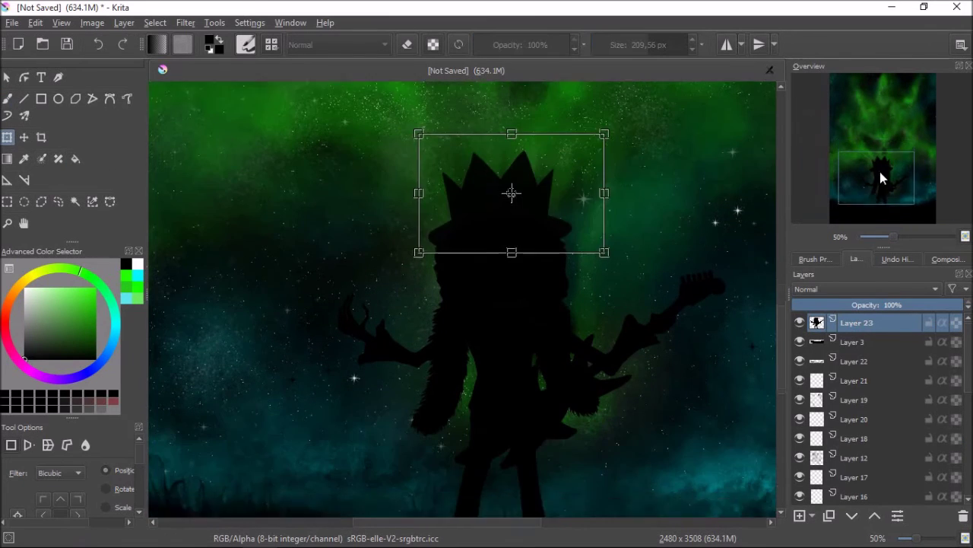
left_click_drag(505, 164, 509, 150)
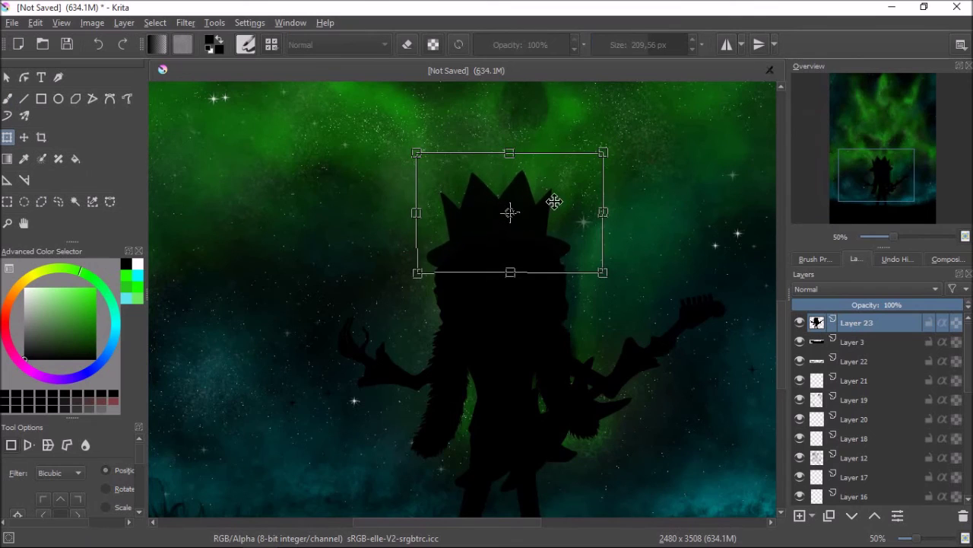
key("ctrl+shift+a")
Step: Apply the hat transform and start transforming the whole figure layer
mouse_move(885, 167)
left_mouse_down()
mouse_move(900, 227)
mouse_move(865, 237)
left_mouse_up()
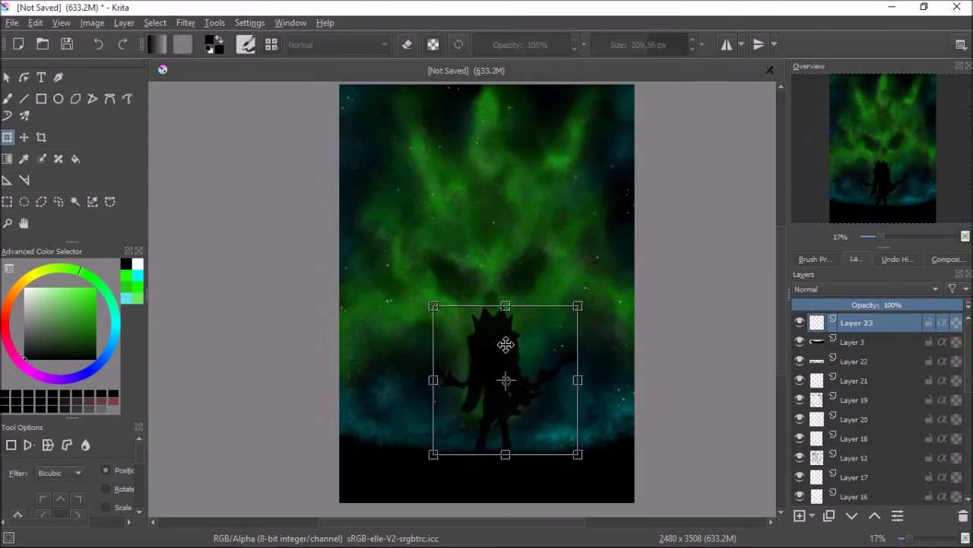
scroll(882, 198, "up", 2)
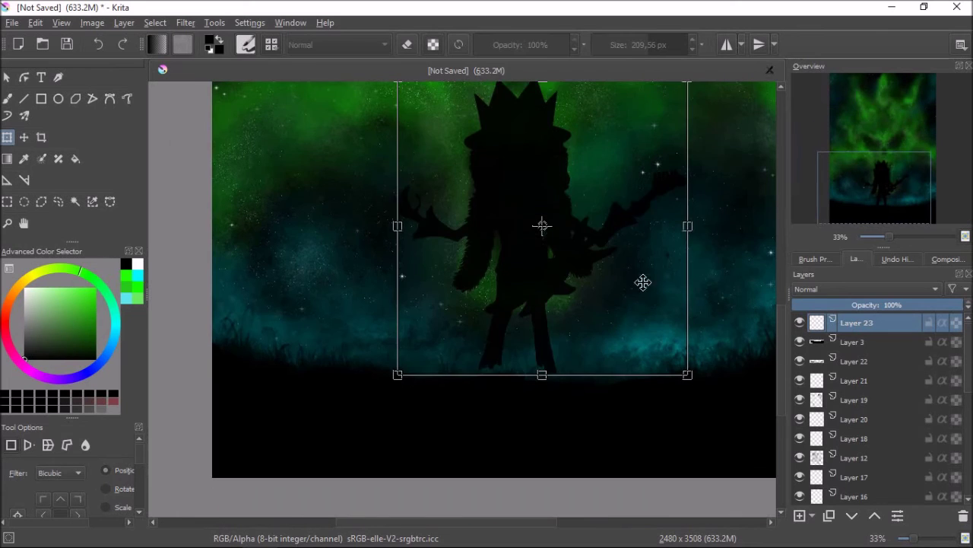
key("b")
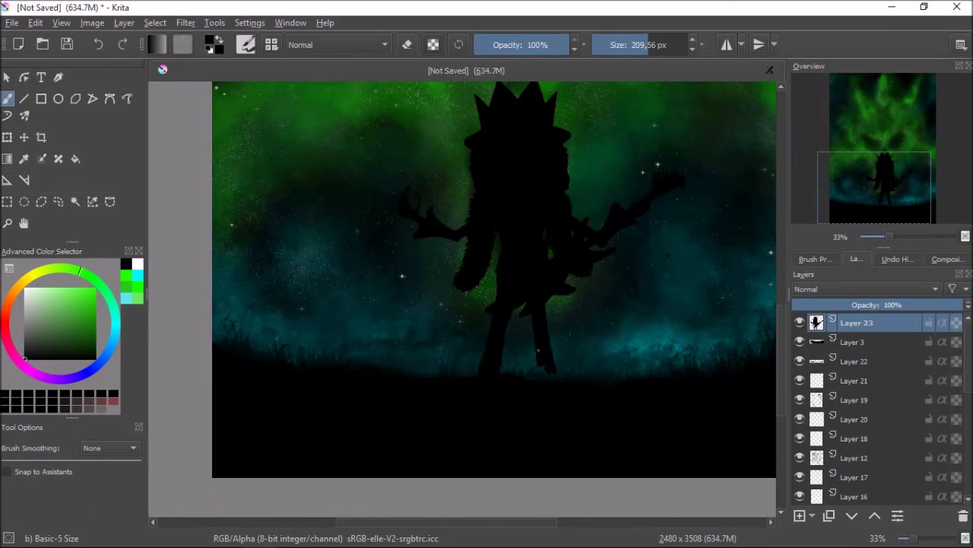
left_click_drag(891, 240, 875, 238)
key("ctrl+t")
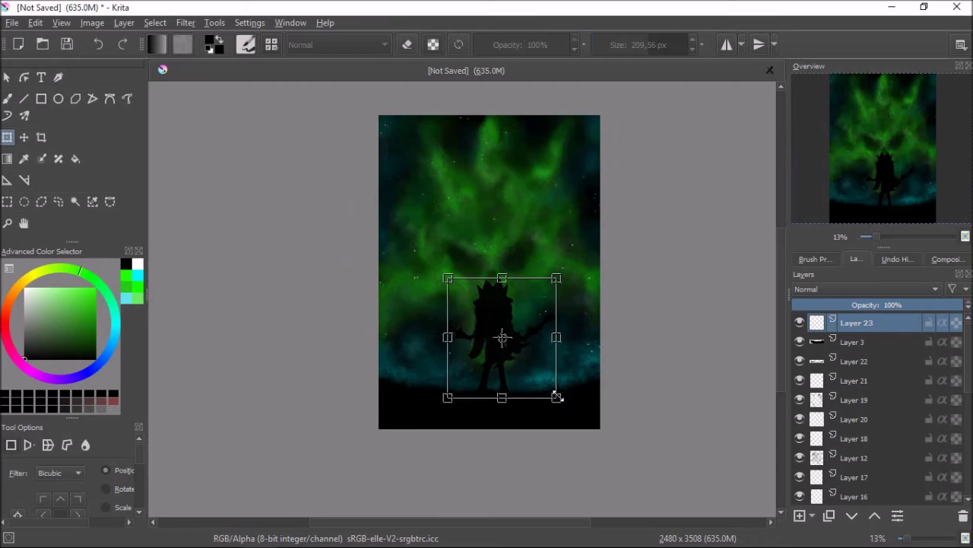
right_click(467, 315)
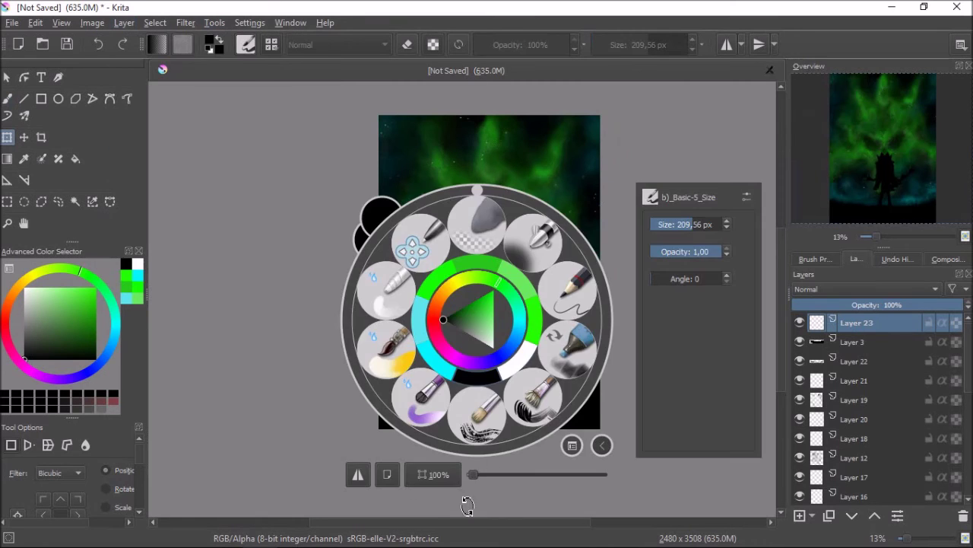
Step: Commit the figure's new size and position on the canvas
left_click_drag(866, 237, 886, 236)
left_click(124, 22)
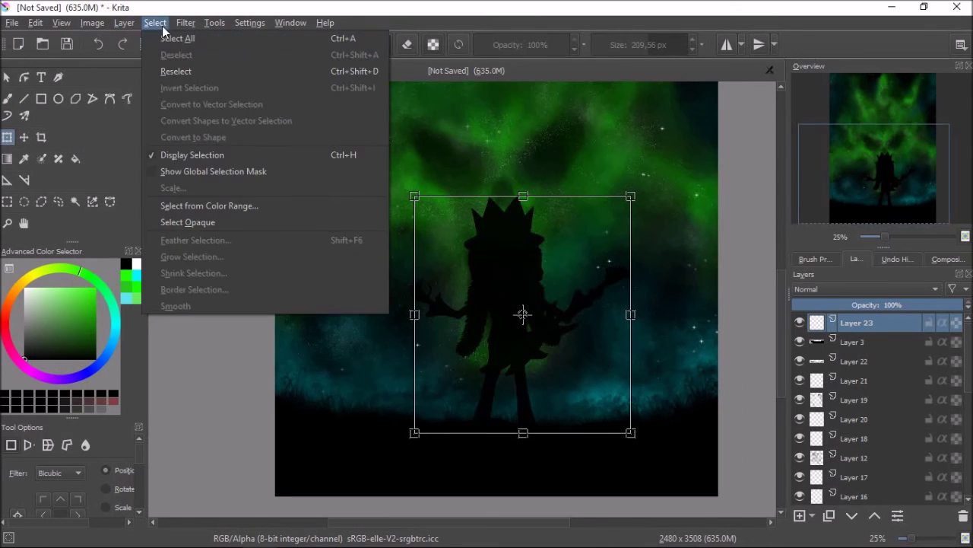
left_click(513, 130)
left_click(860, 175)
mouse_move(858, 168)
left_mouse_down()
mouse_move(826, 189)
mouse_move(878, 175)
mouse_move(854, 180)
mouse_move(865, 176)
left_mouse_up()
key("t")
Step: Select Layer 18 and choose the Airbrush Soft preset at 600 px
scroll(678, 311, "down", 1)
left_click(854, 438)
left_click(815, 259)
key("b")
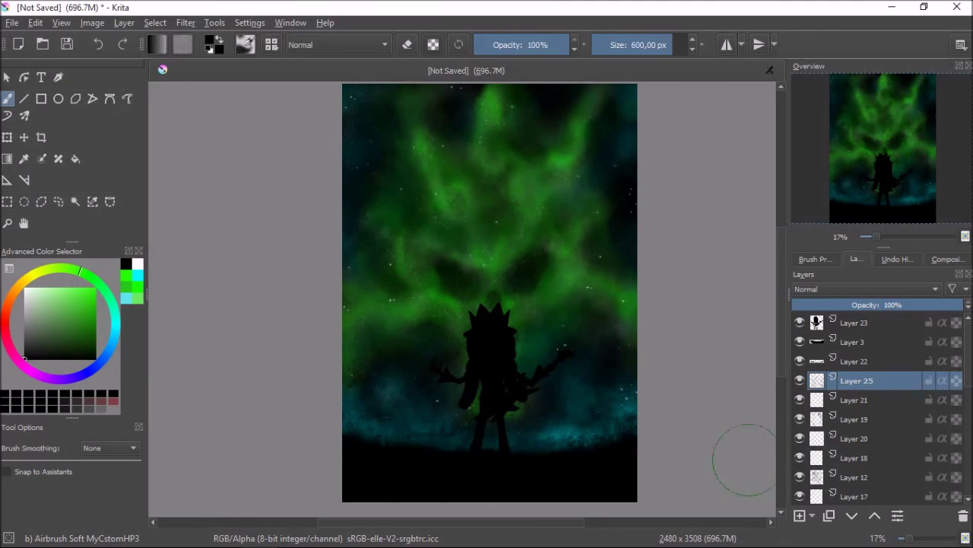
left_click_drag(858, 226, 869, 224)
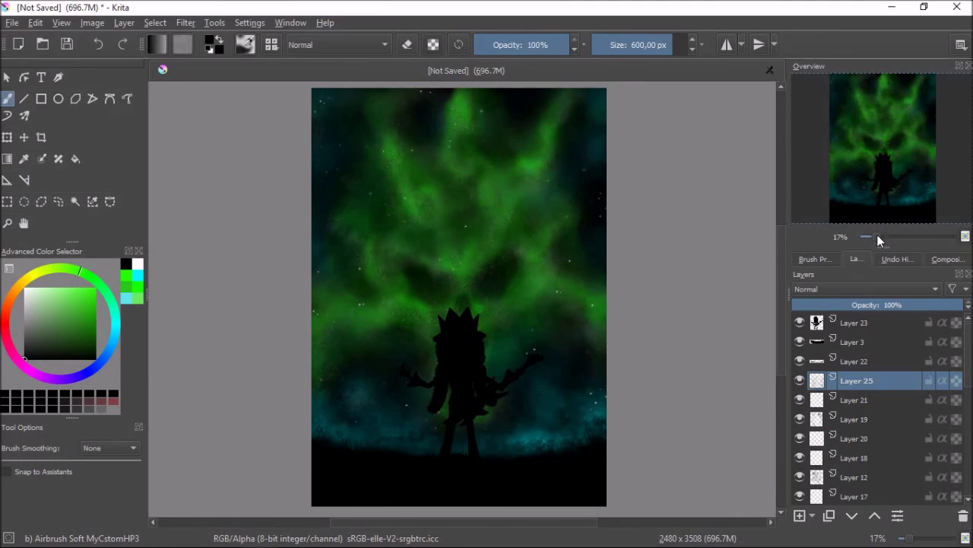
Step: Set Layer 18's opacity to 87%, checking Layers 16 and 9 in the stack
scroll(867, 403, "down", 1)
left_click(860, 401)
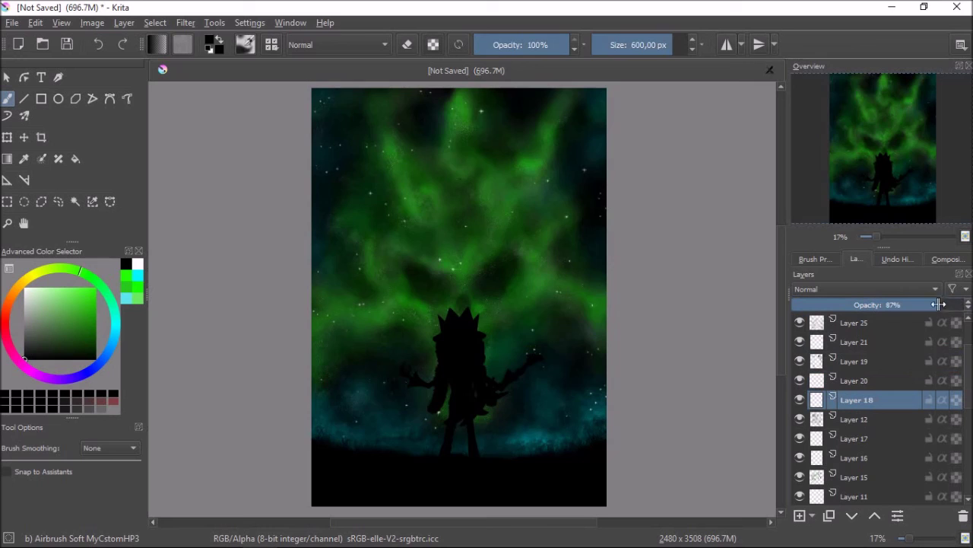
left_click(858, 457)
scroll(947, 403, "down", 3)
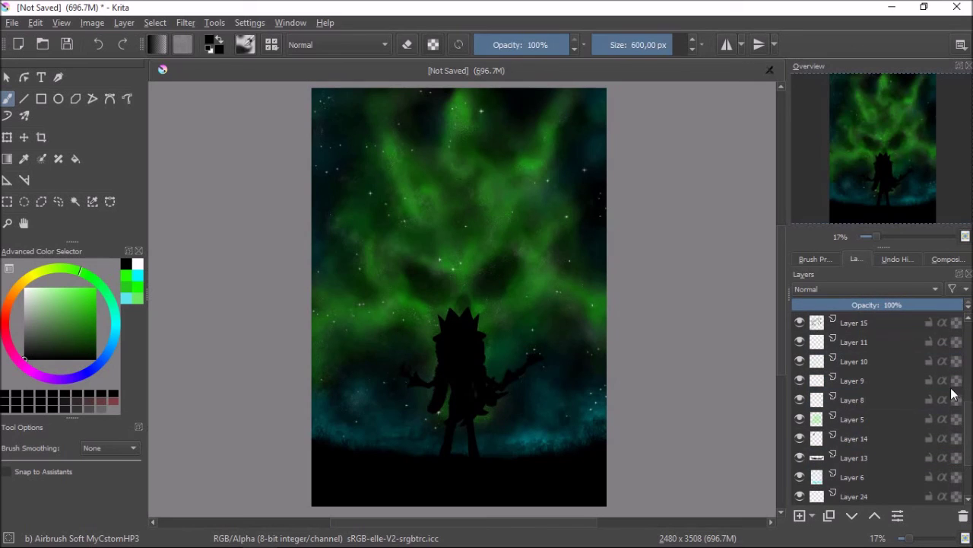
left_click(898, 381)
Step: Select the figure's Layer 23 and bring up the save dialog, then dismiss it
scroll(905, 358, "up", 1)
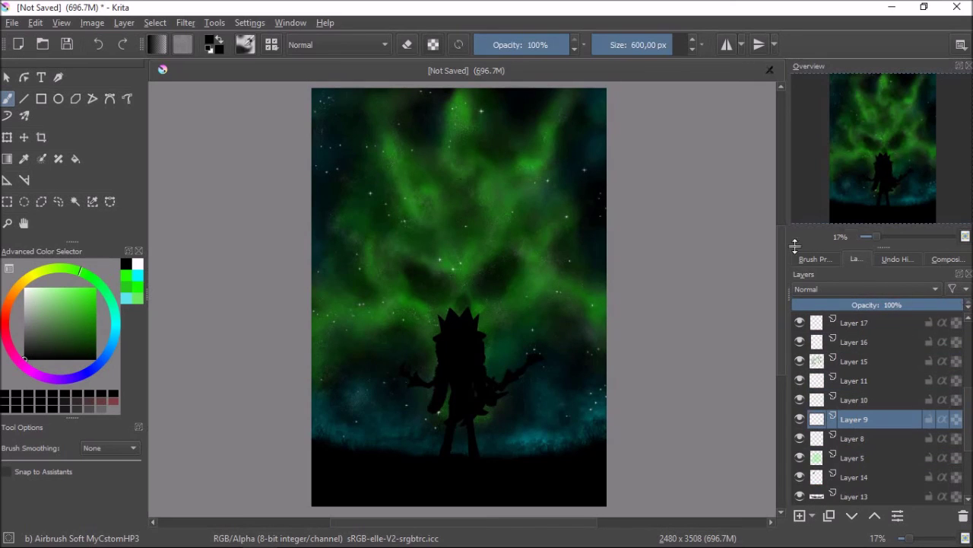
scroll(891, 365, "up", 3)
left_click(890, 324)
key("t")
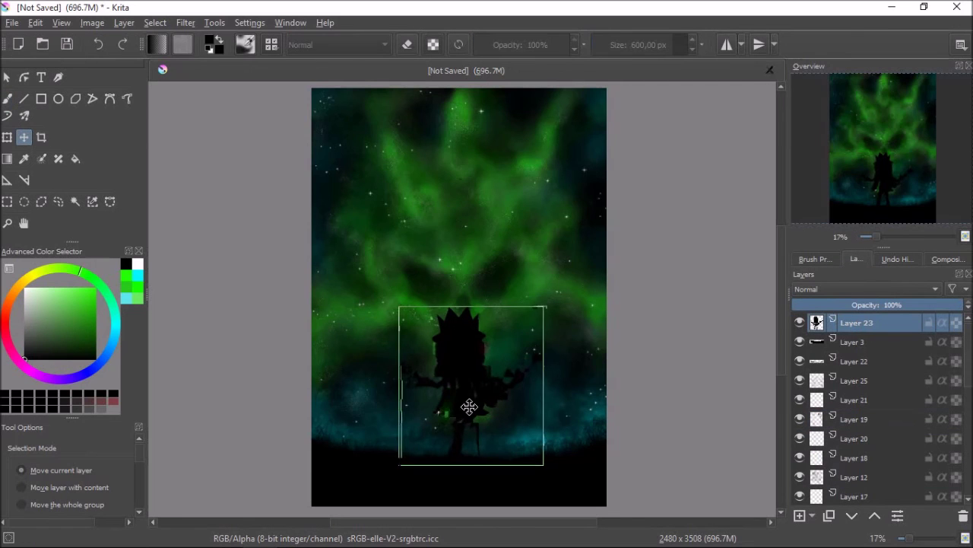
key("ctrl+s")
key("Escape")
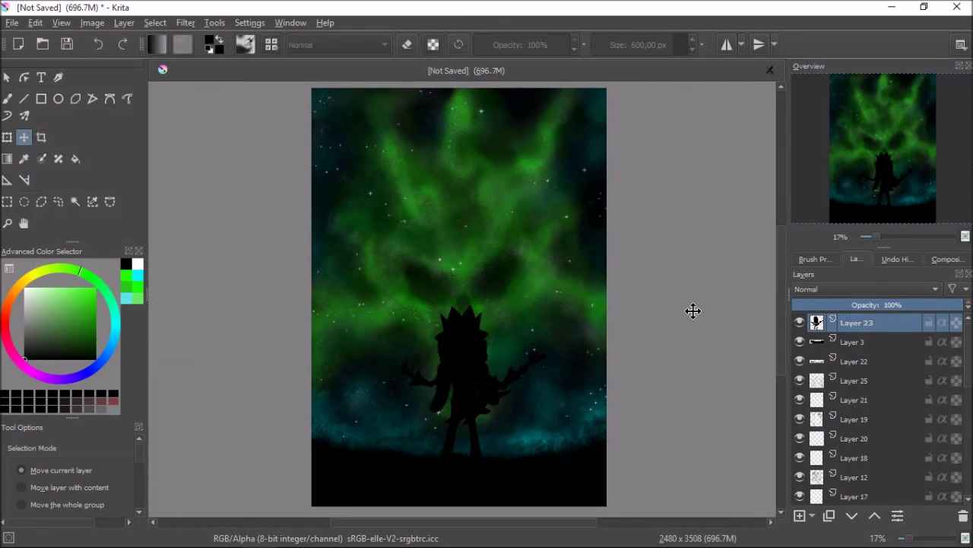